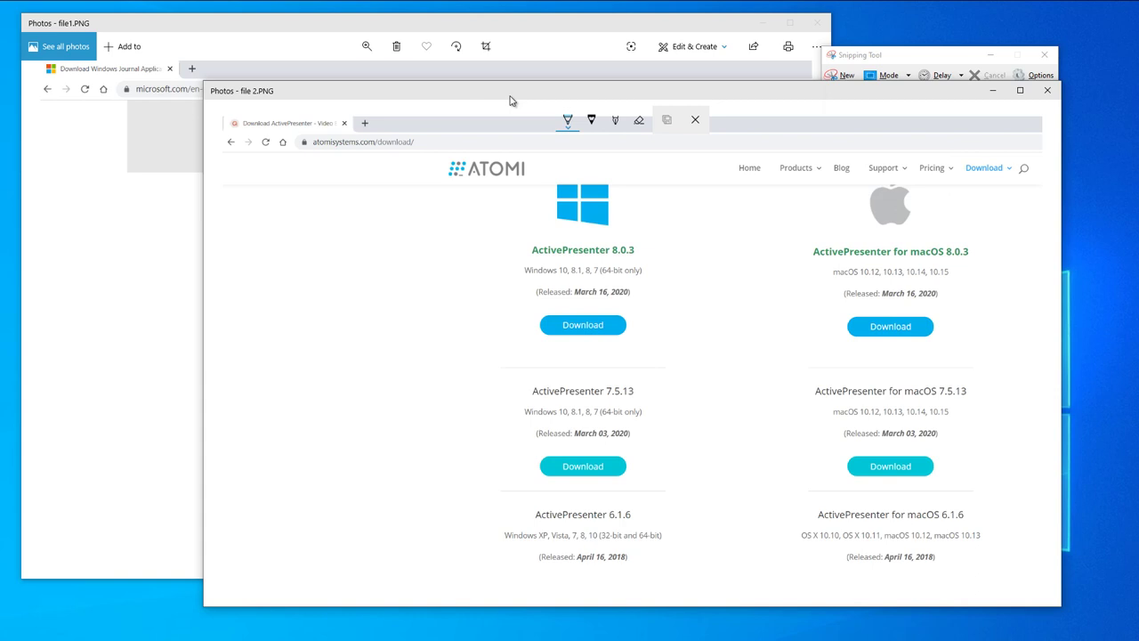
- Move the file 2.PNG screenshot aside and minimize it, bringing file1.PNG forward
left_click_drag(490, 97, 483, 94)
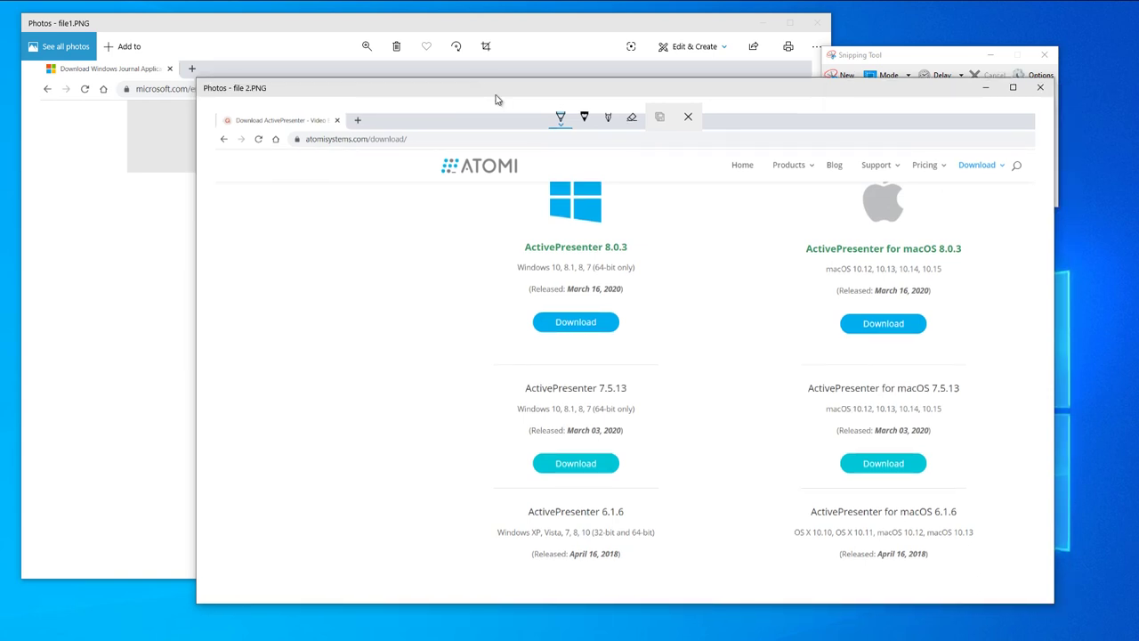
left_click_drag(556, 82, 451, 69)
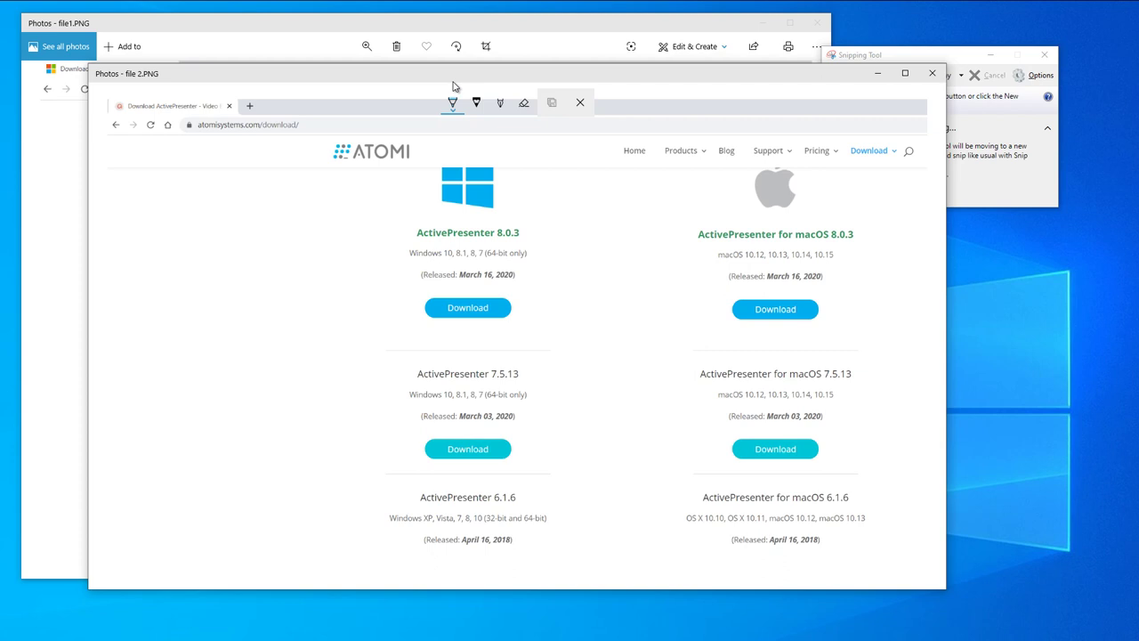
left_click(879, 75)
left_click(533, 25)
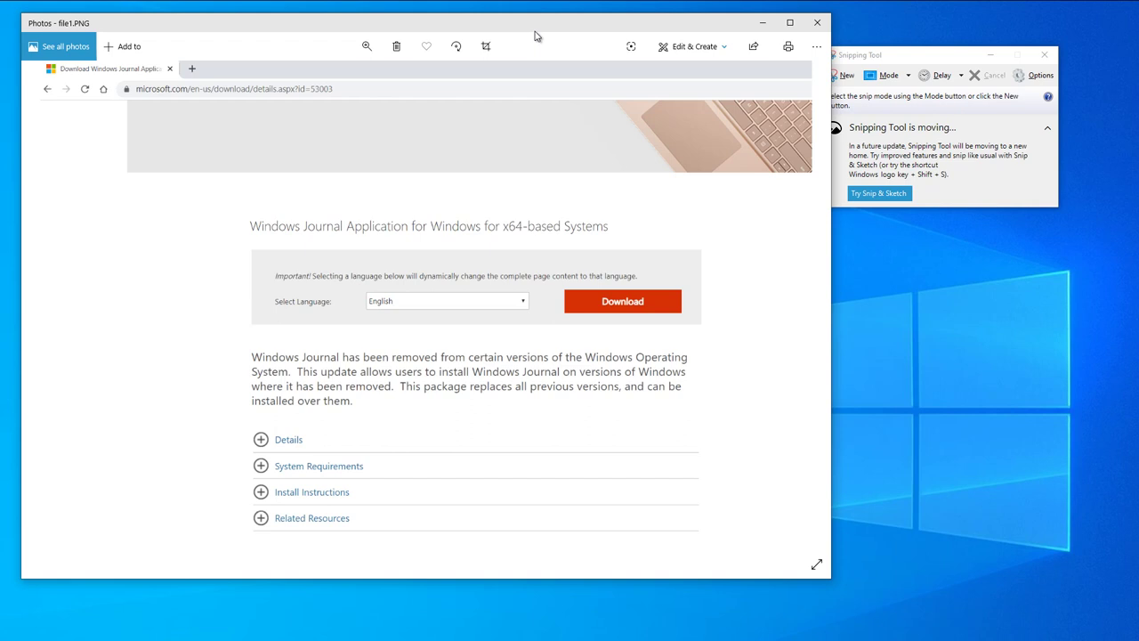
- Minimize the file1.PNG screenshot and move Snipping Tool toward the screen centre
left_click(766, 23)
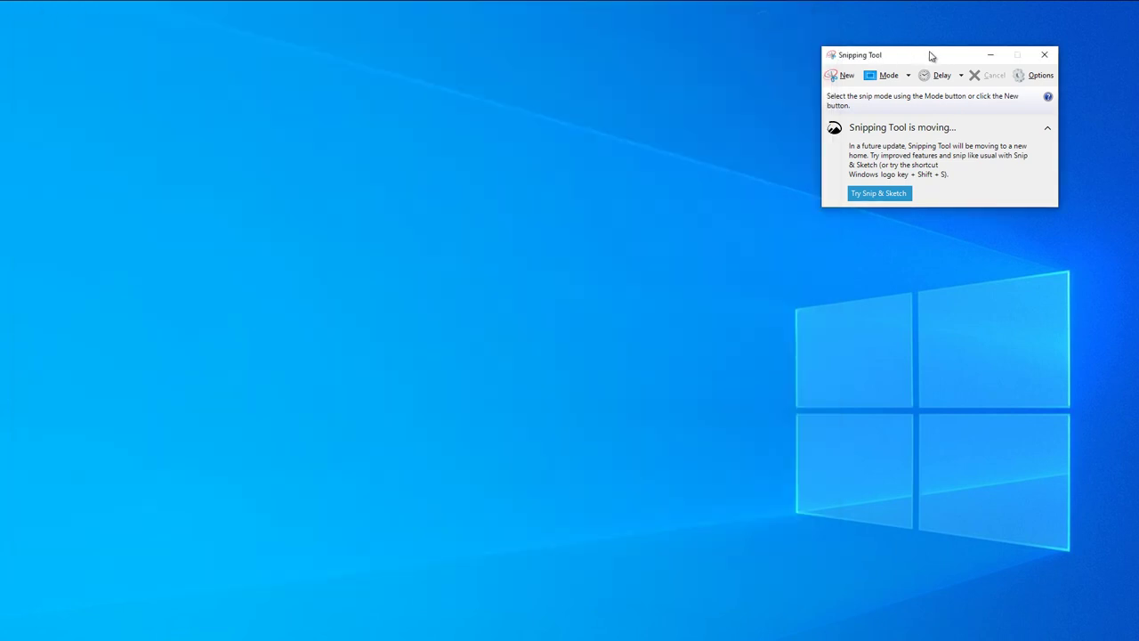
left_click_drag(931, 53, 404, 106)
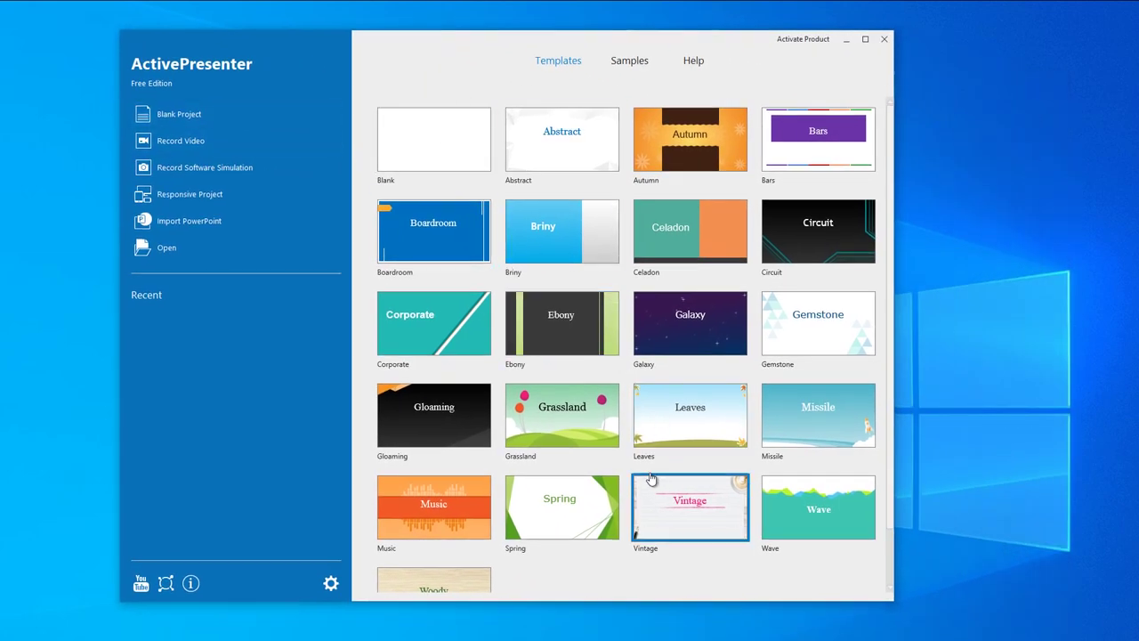
- Start a Record Video project, tuck the recorder top-left, and keep the 1920 x 1080 size
left_click(204, 142)
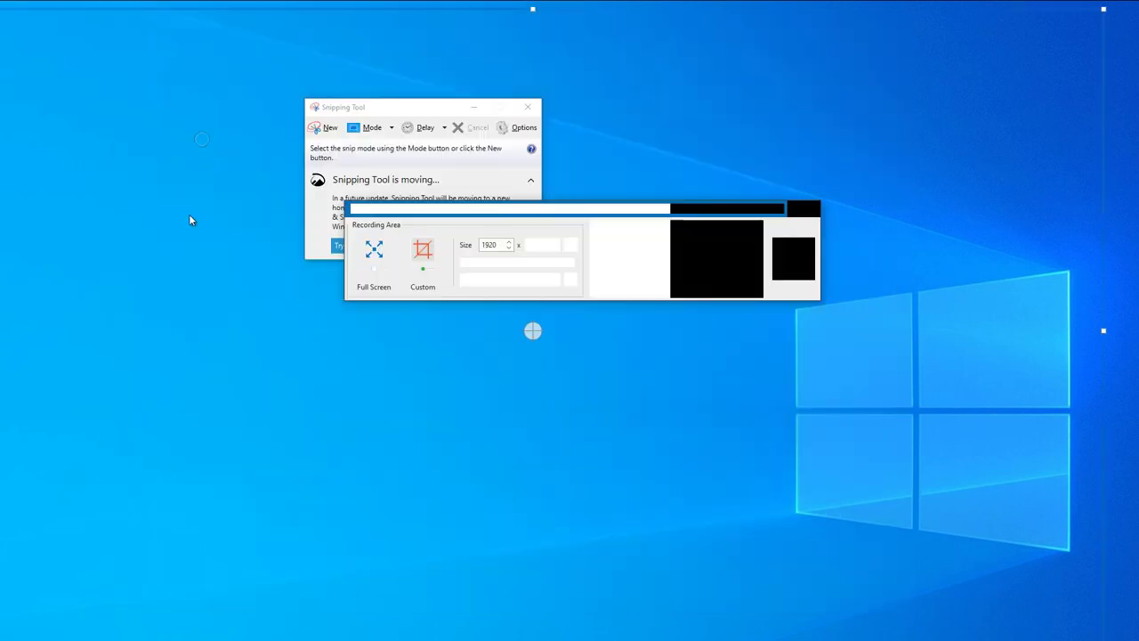
left_click(474, 109)
left_click_drag(561, 207, 421, 123)
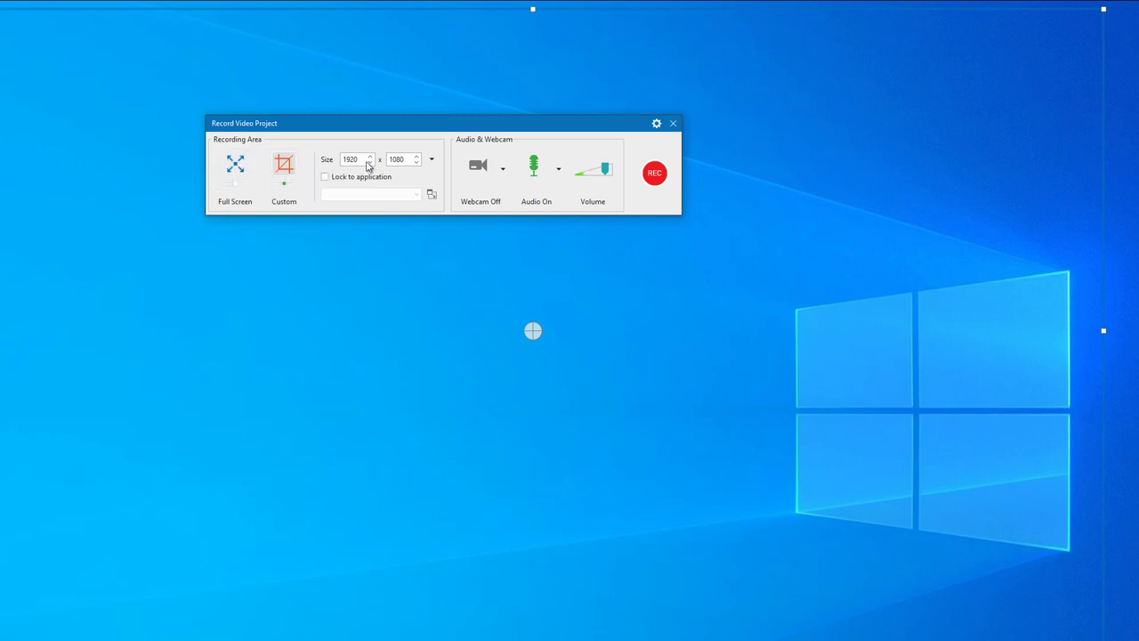
left_click(432, 159)
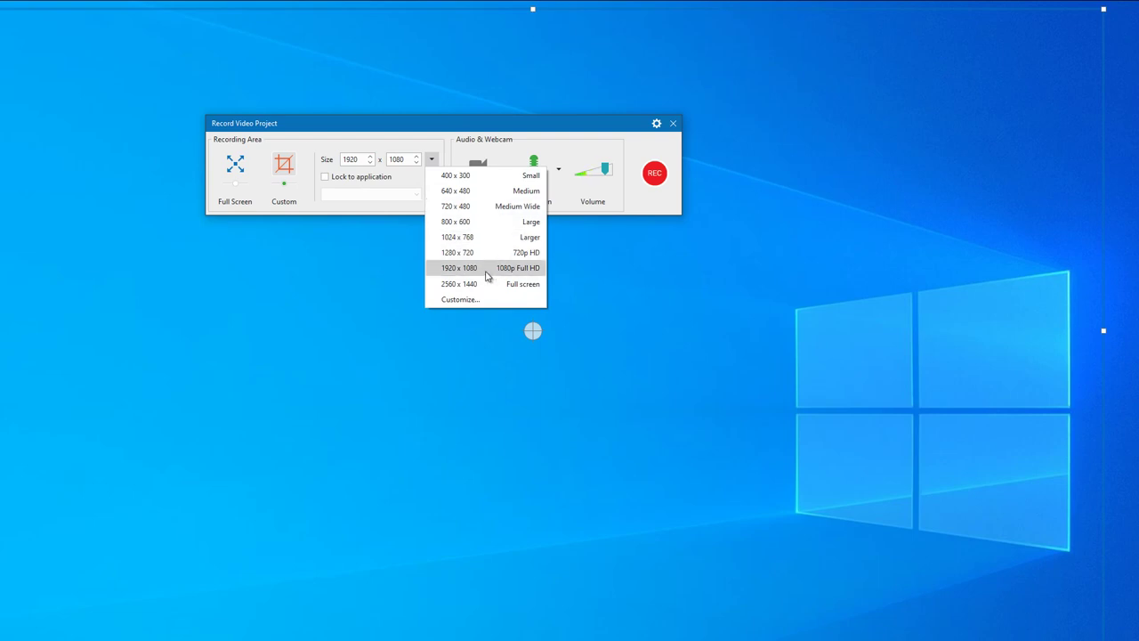
left_click(486, 272)
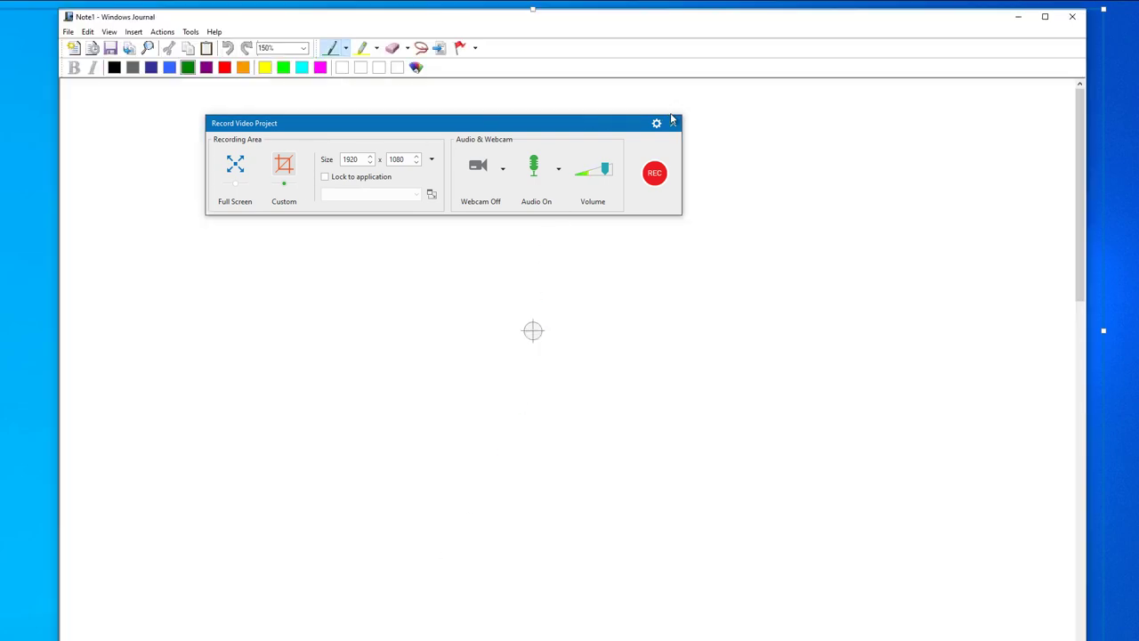
- Close the recorder and ActivePresenter start window, and shift the Note1 Journal window left
left_click(674, 124)
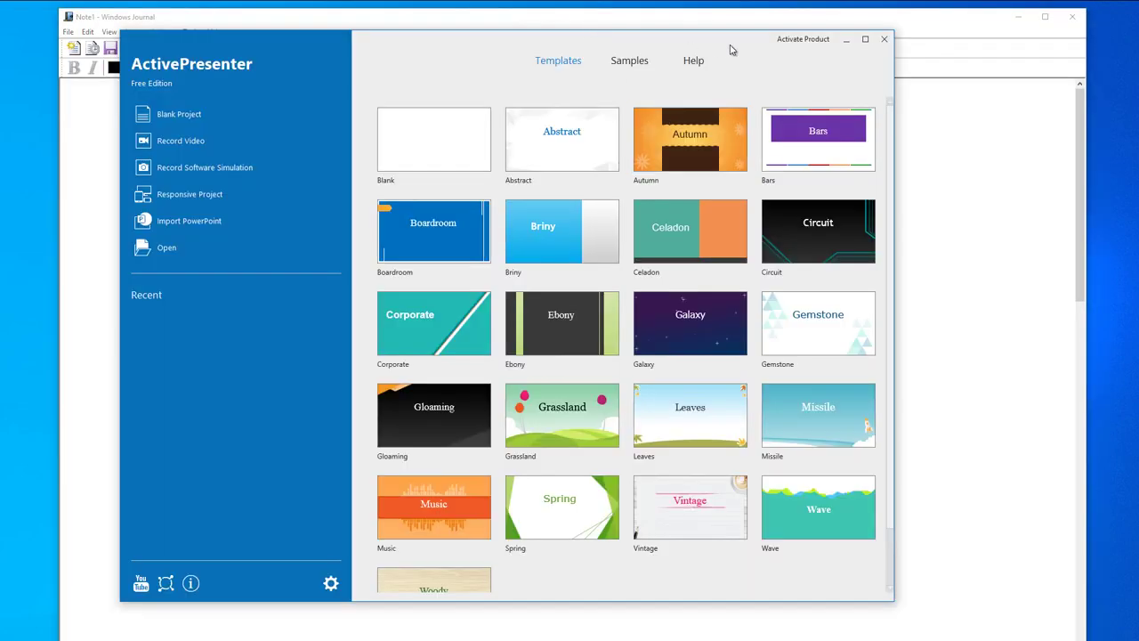
left_click(846, 40)
left_click_drag(641, 26, 613, 30)
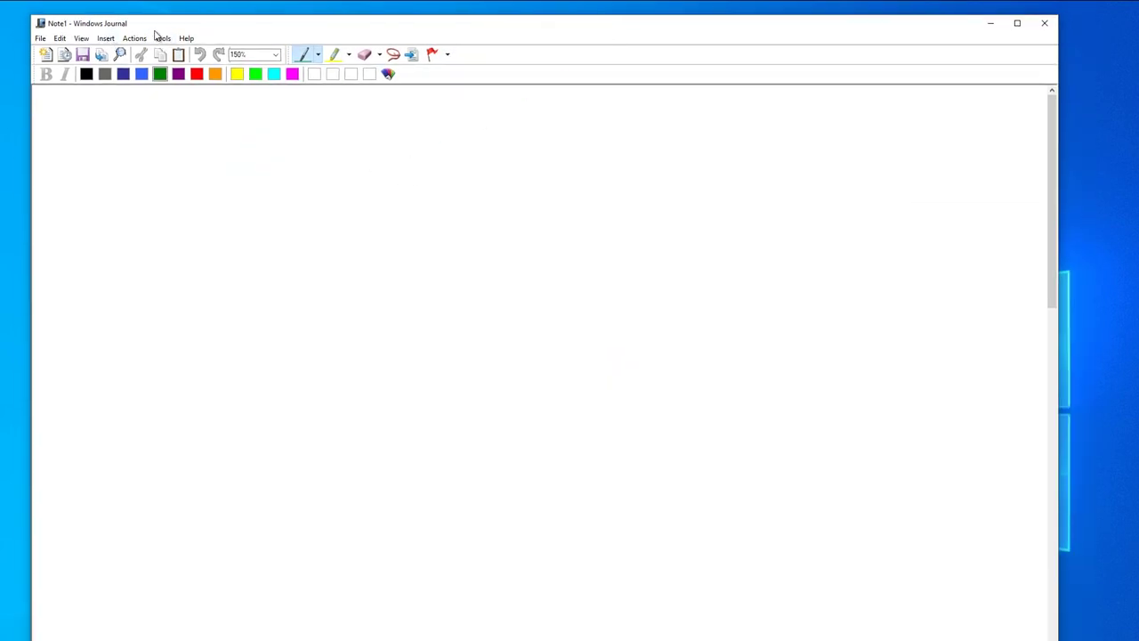
left_click(40, 38)
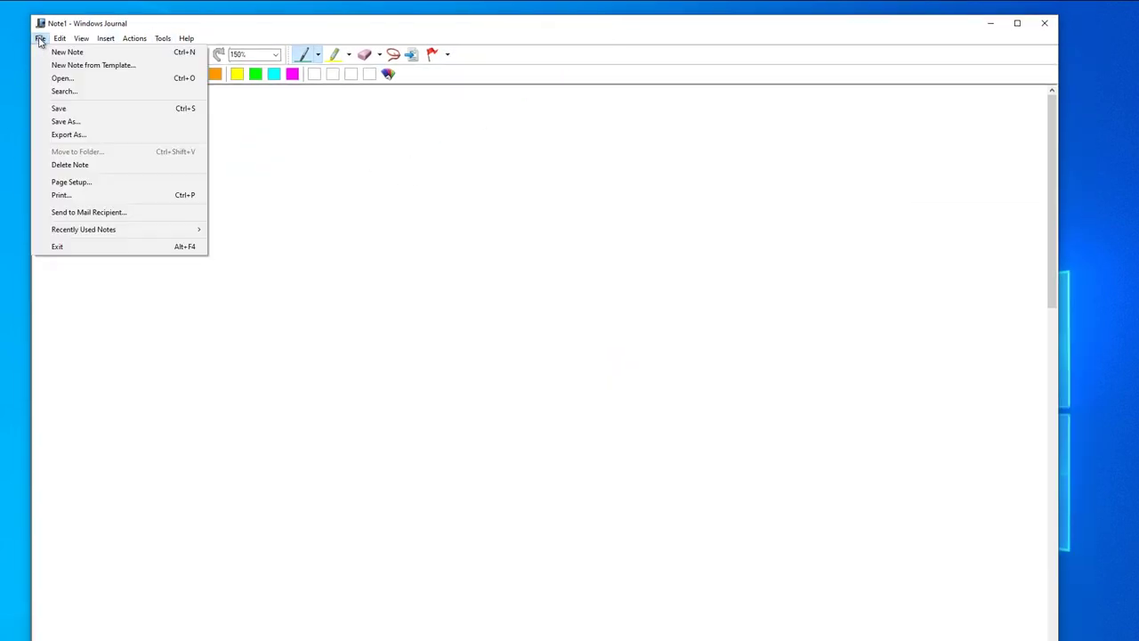
- Set the Note1 paper colour to Black in Page Setup's Style settings
left_click(109, 184)
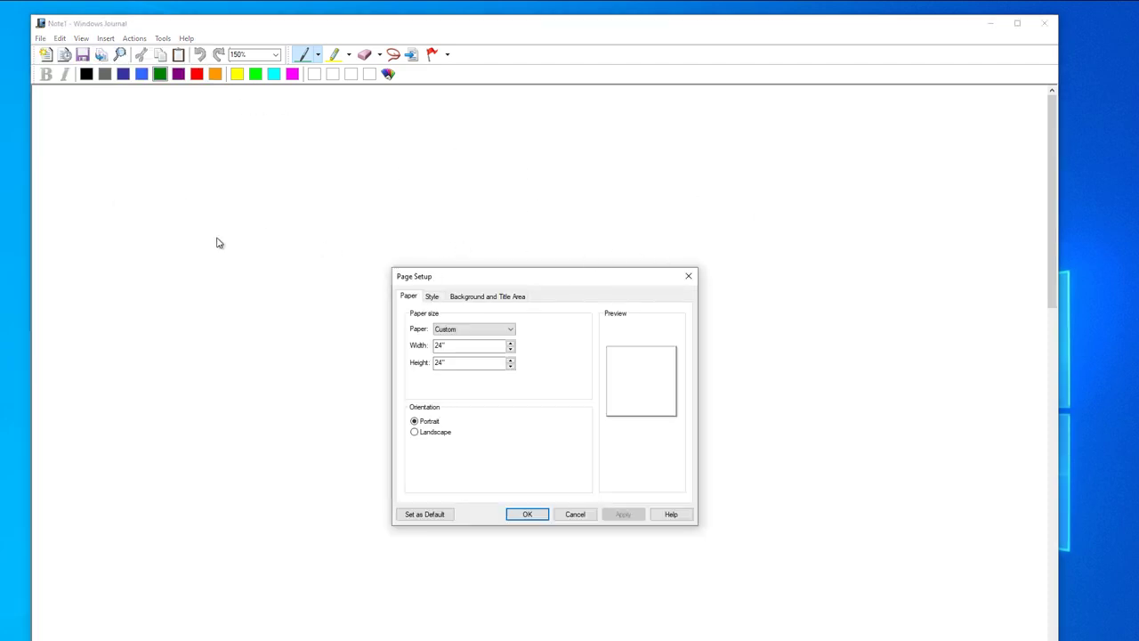
left_click(561, 31)
left_click(478, 299)
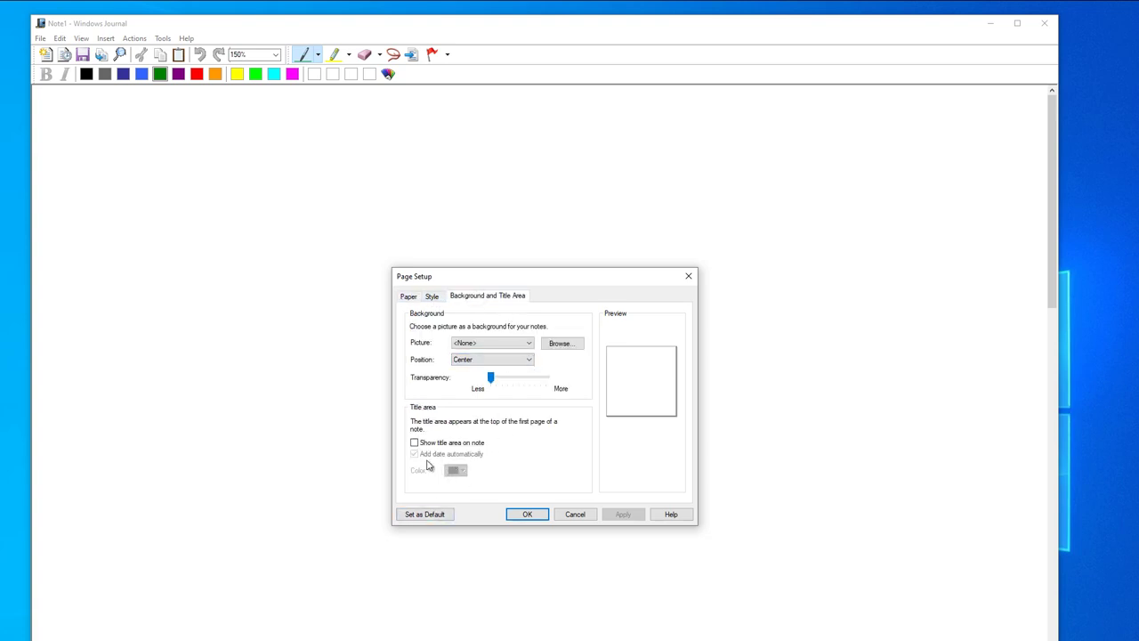
left_click(433, 297)
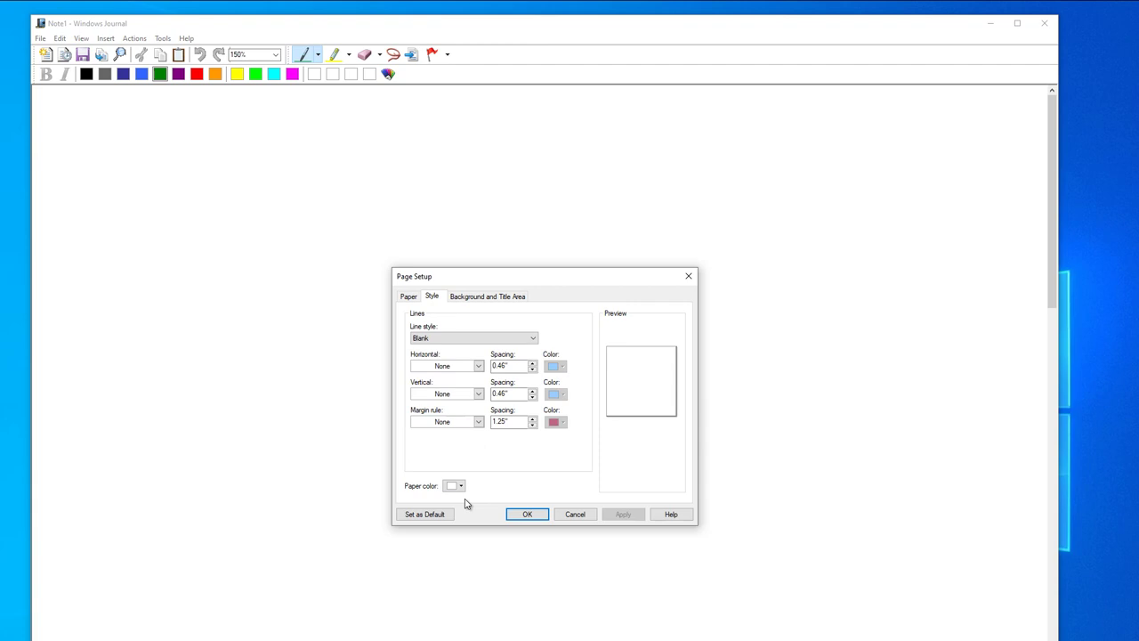
left_click(462, 486)
left_click(449, 538)
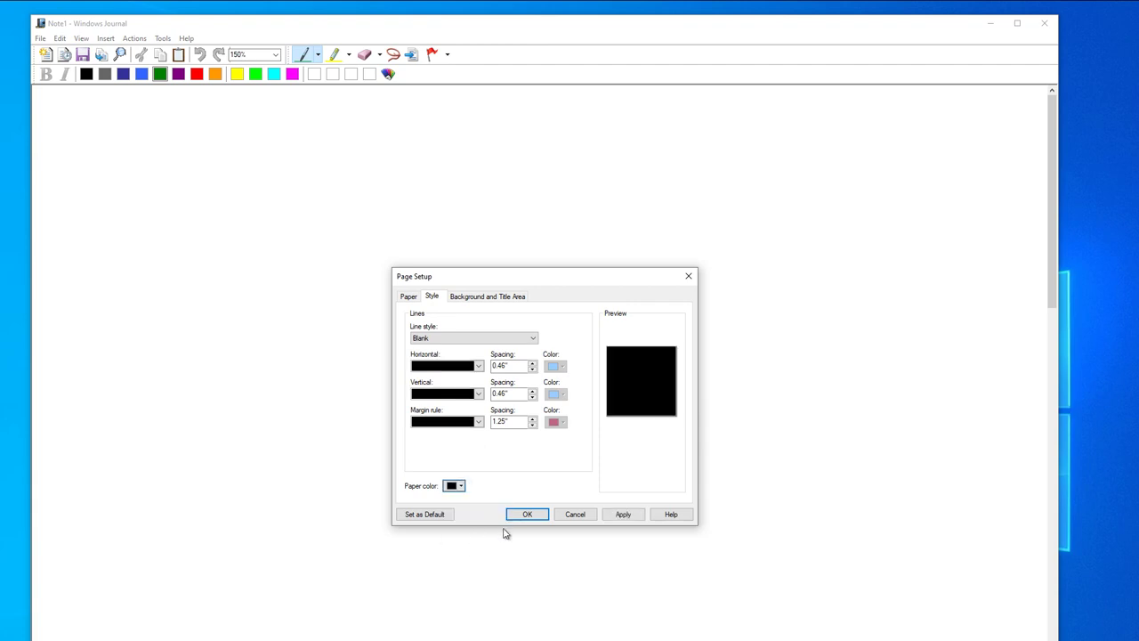
left_click(528, 516)
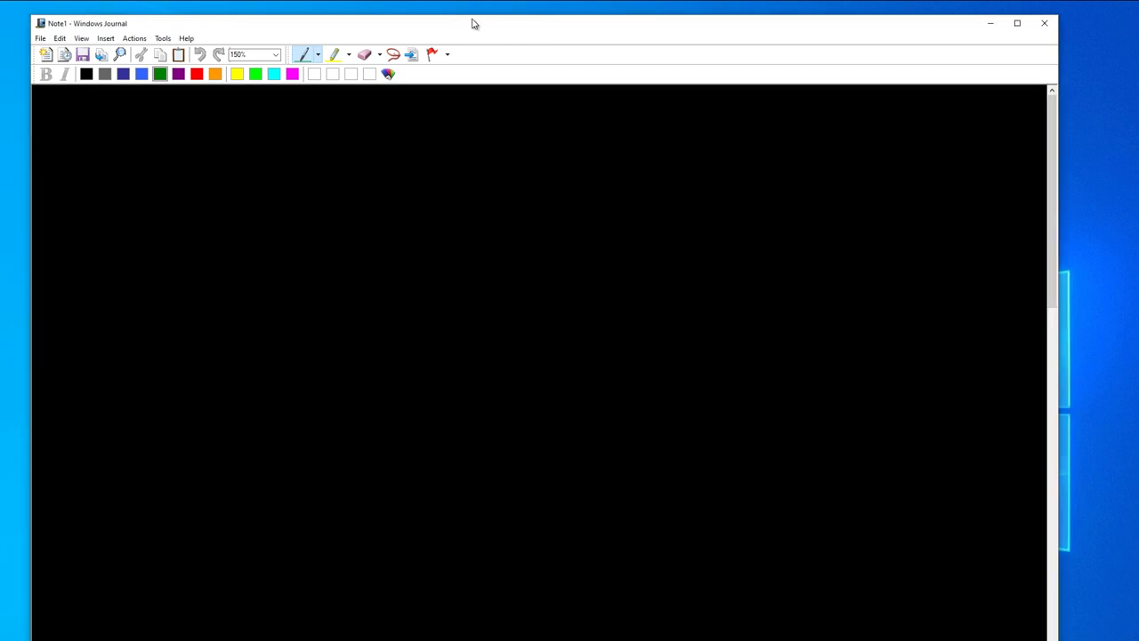
- Reposition the Journal window and browse the Insert, Actions and Tools menus
left_click_drag(473, 23, 458, 3)
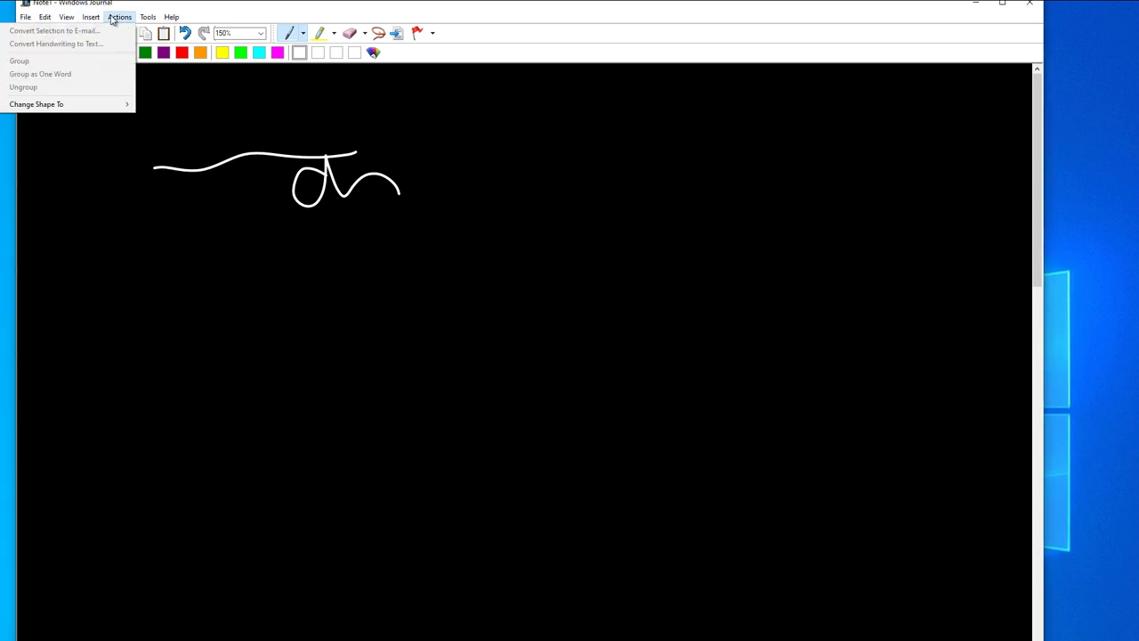
left_click(121, 17)
left_click(138, 17)
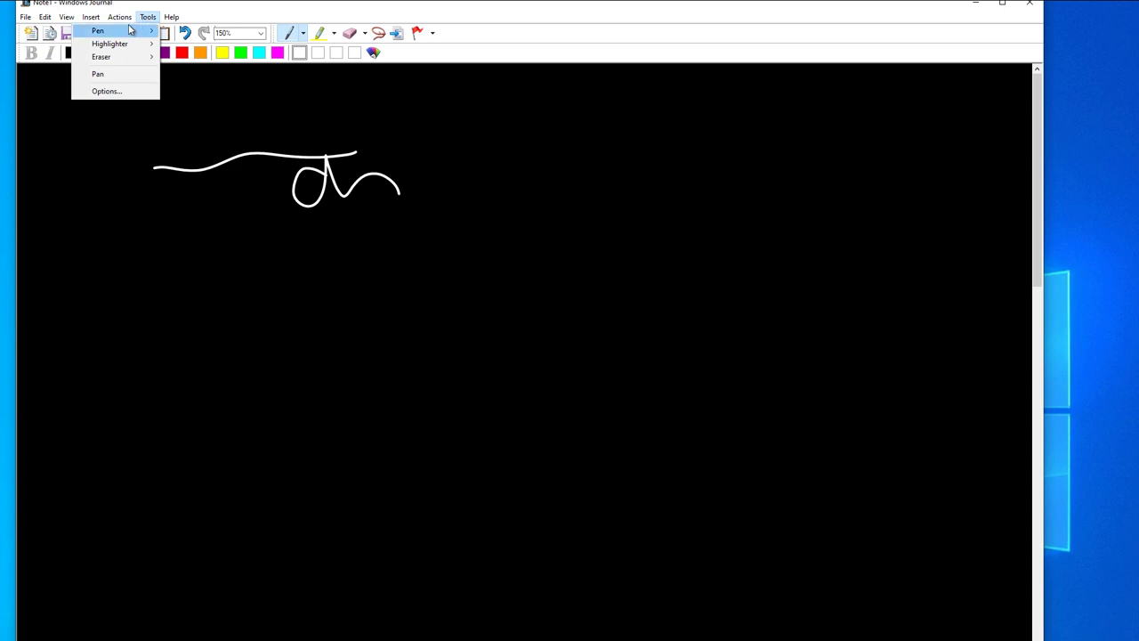
mouse_move(127, 32)
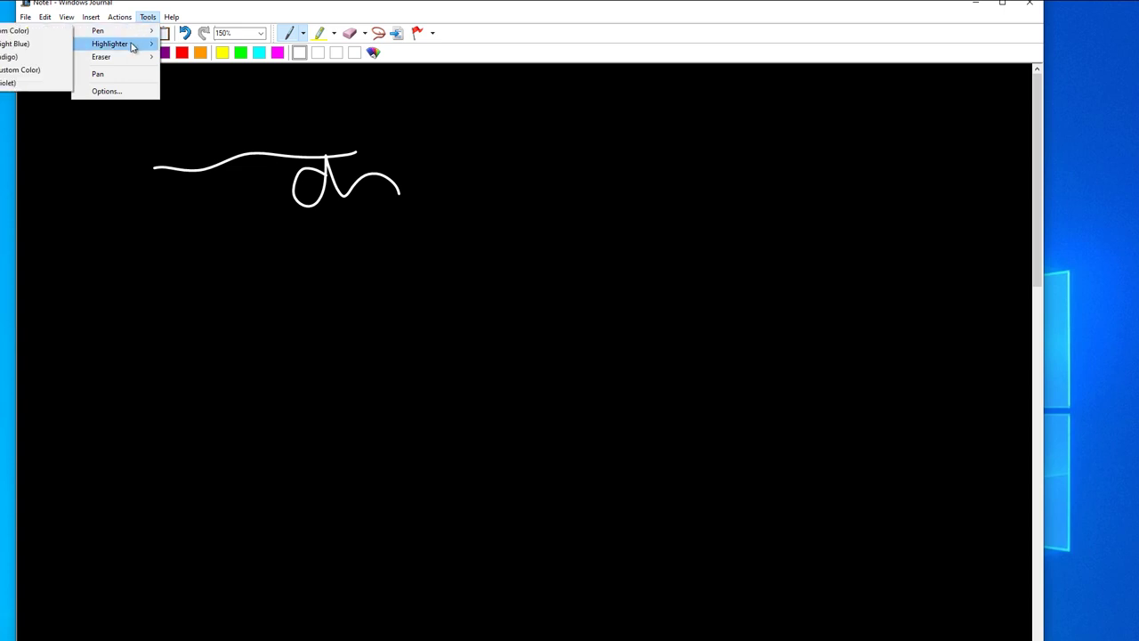
mouse_move(122, 27)
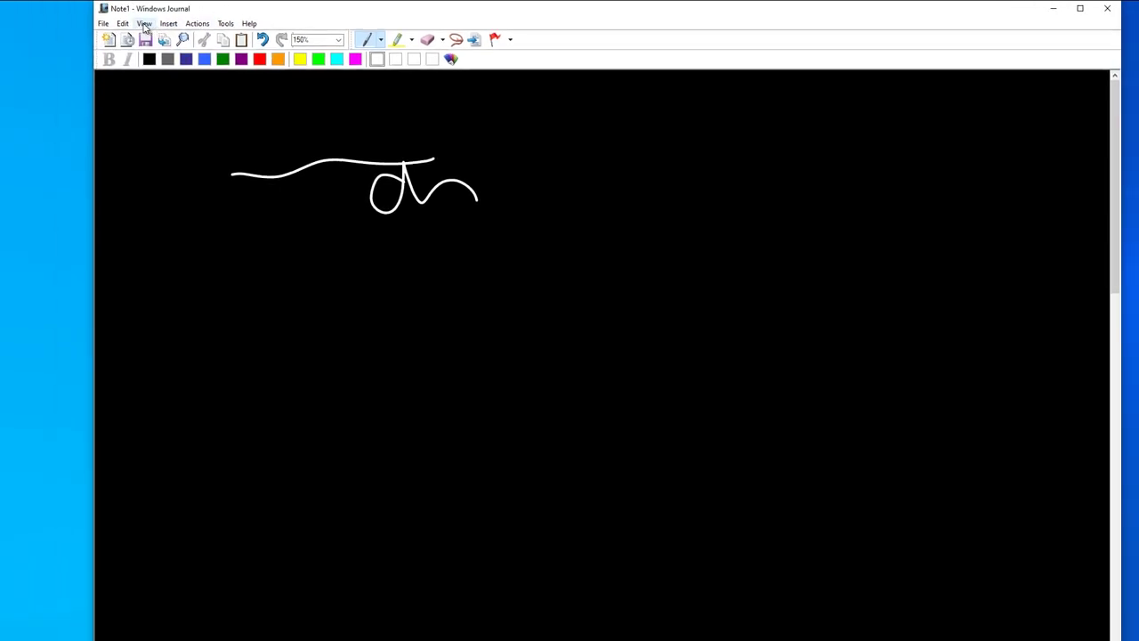
left_click(144, 25)
mouse_move(169, 38)
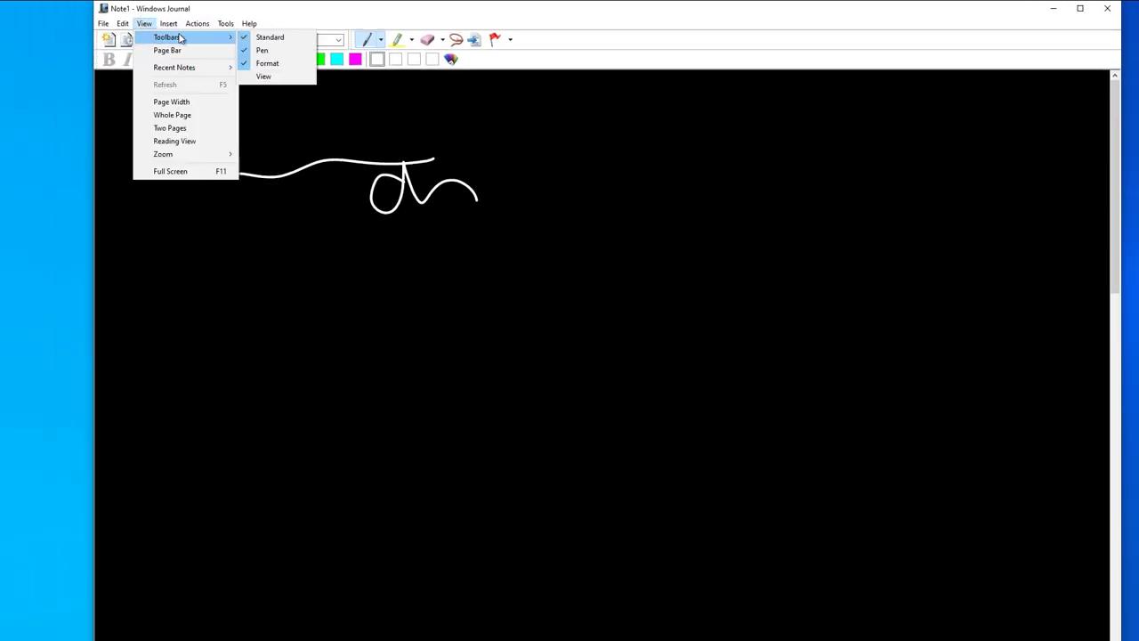
left_click(279, 40)
left_click(280, 55)
left_click(450, 89)
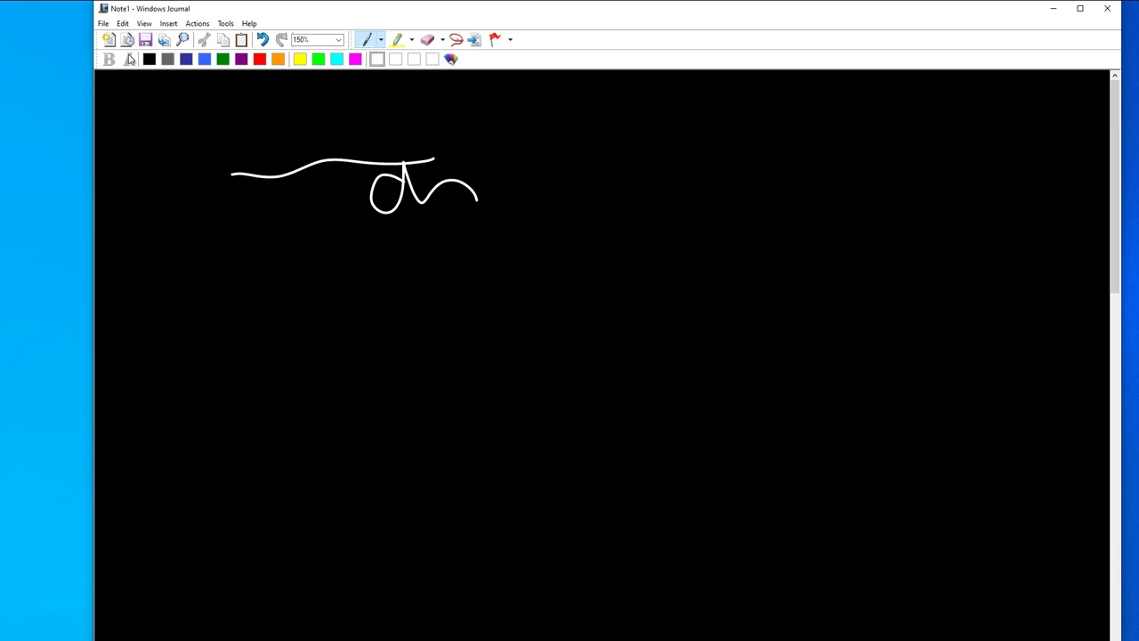
left_click(104, 23)
left_click(227, 23)
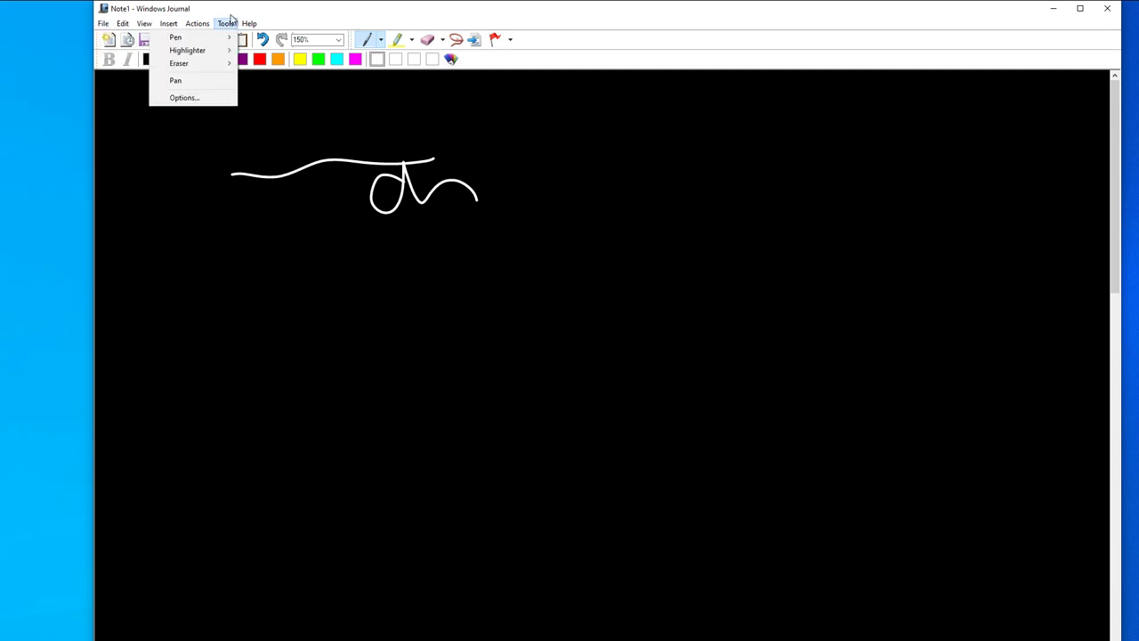
left_click_drag(293, 8, 433, 33)
- Change the page to Standard ruled lines on white paper in Page Setup
left_click(169, 39)
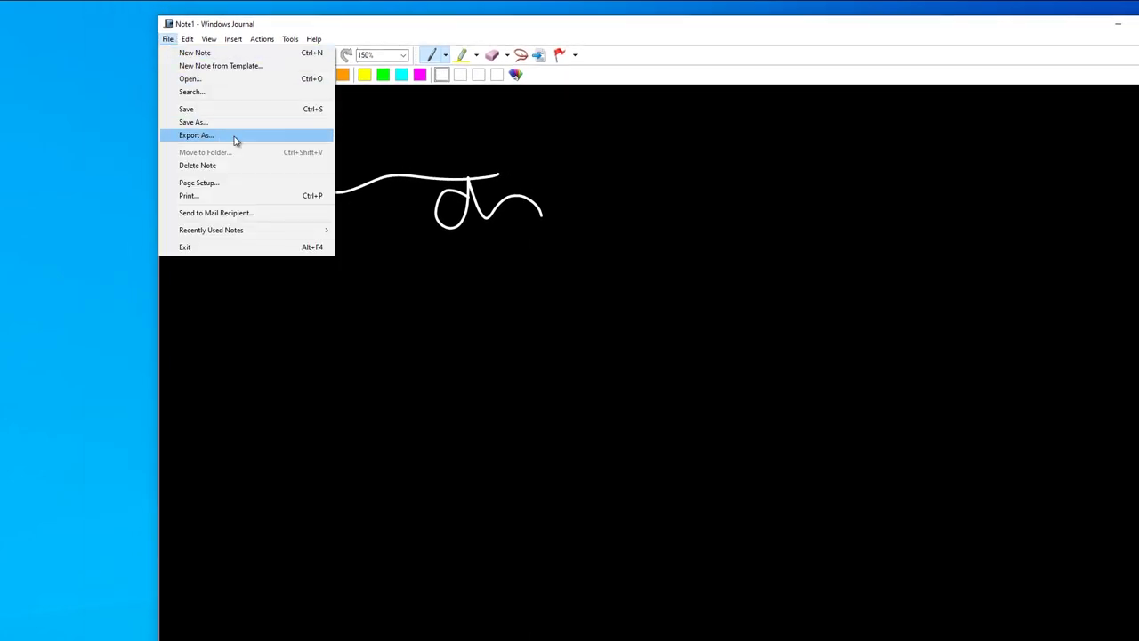
left_click(212, 183)
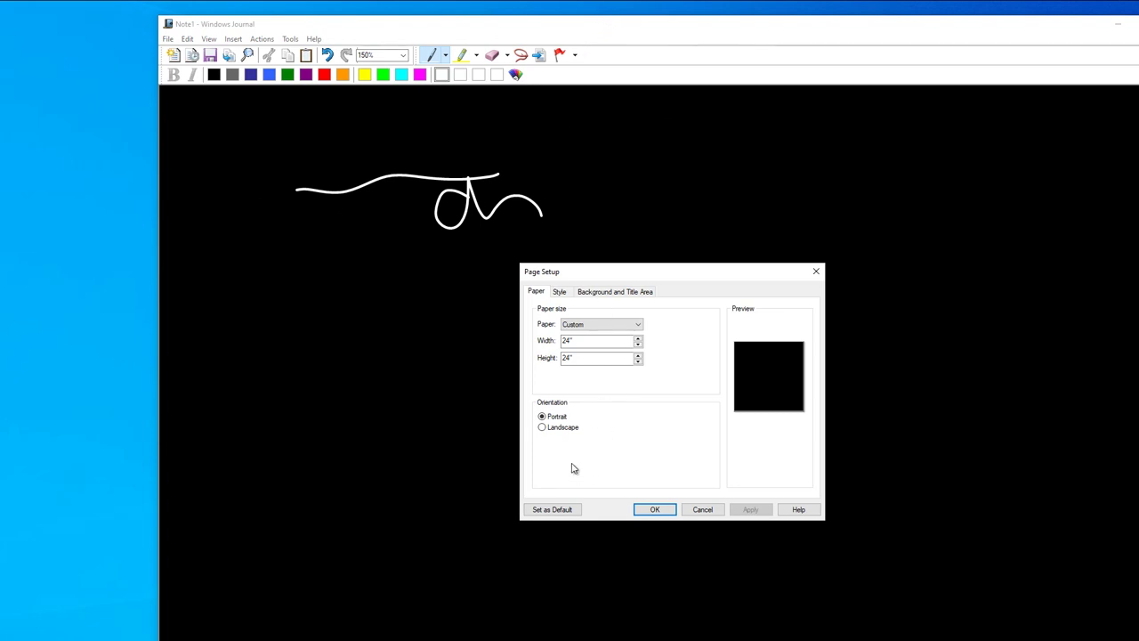
left_click(602, 295)
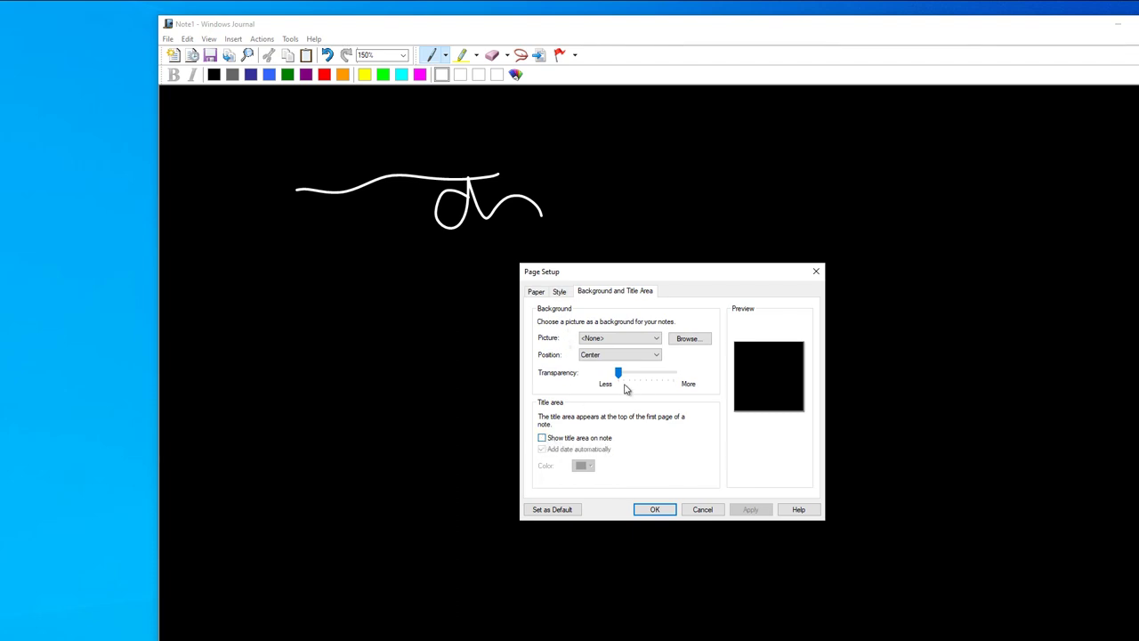
left_click(560, 294)
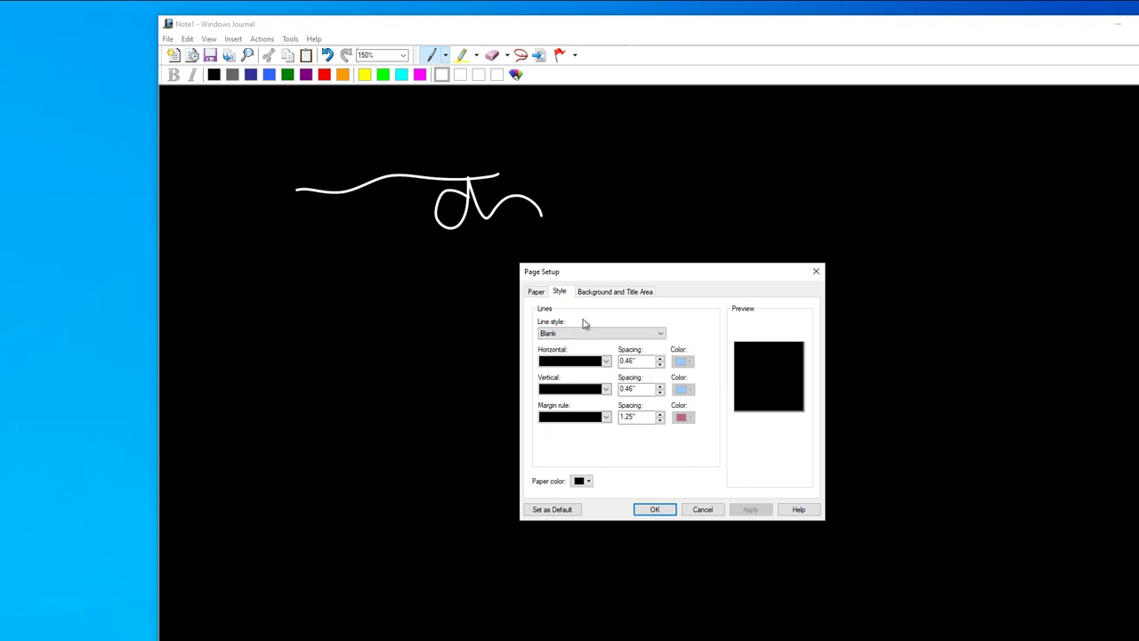
left_click(576, 333)
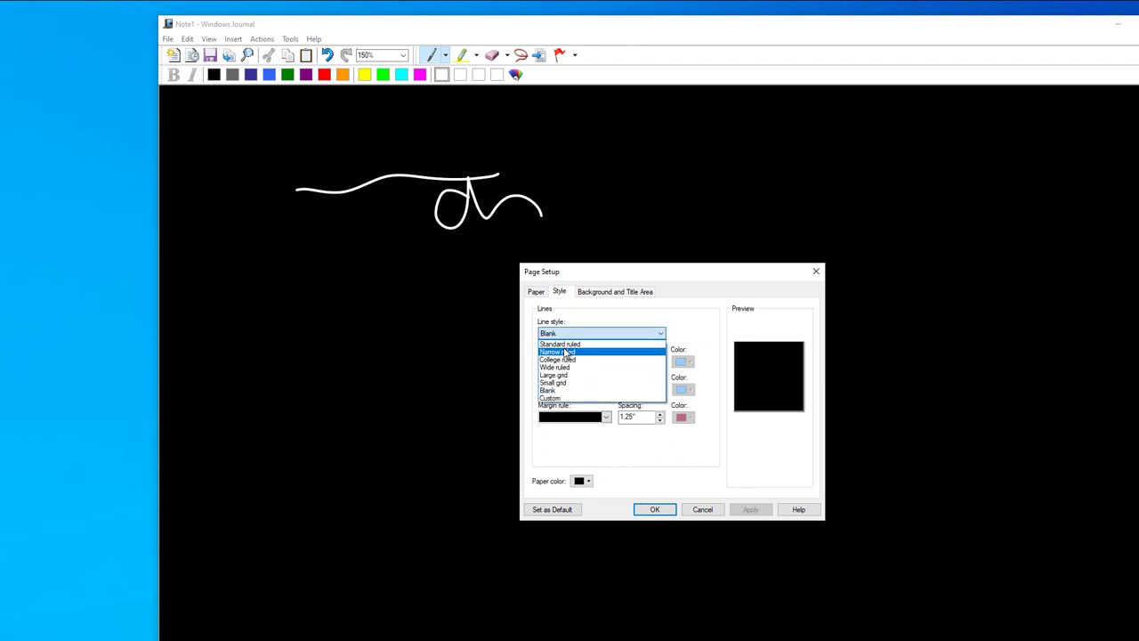
left_click(588, 344)
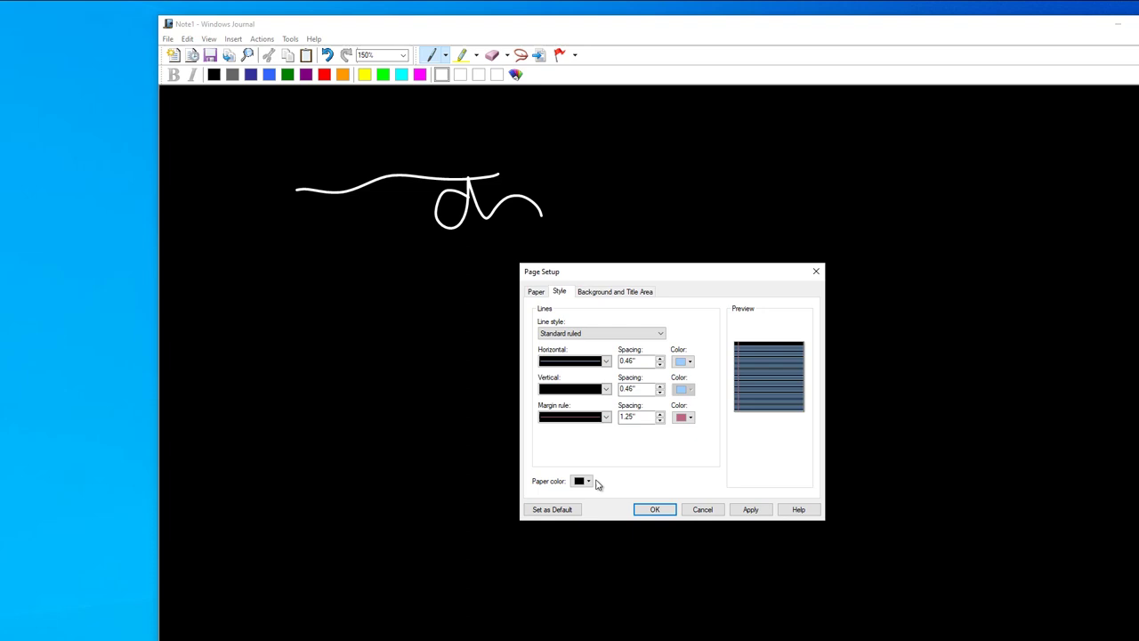
left_click(588, 482)
left_click(577, 503)
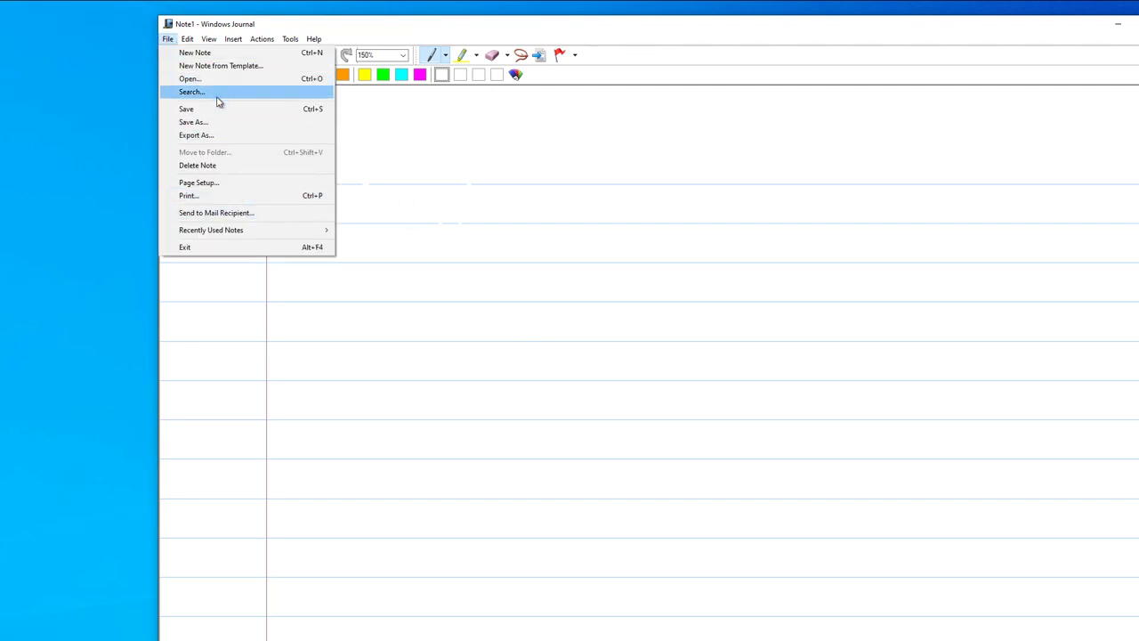
- Switch the line style to Blank with white paper and save it as the default
left_click(212, 183)
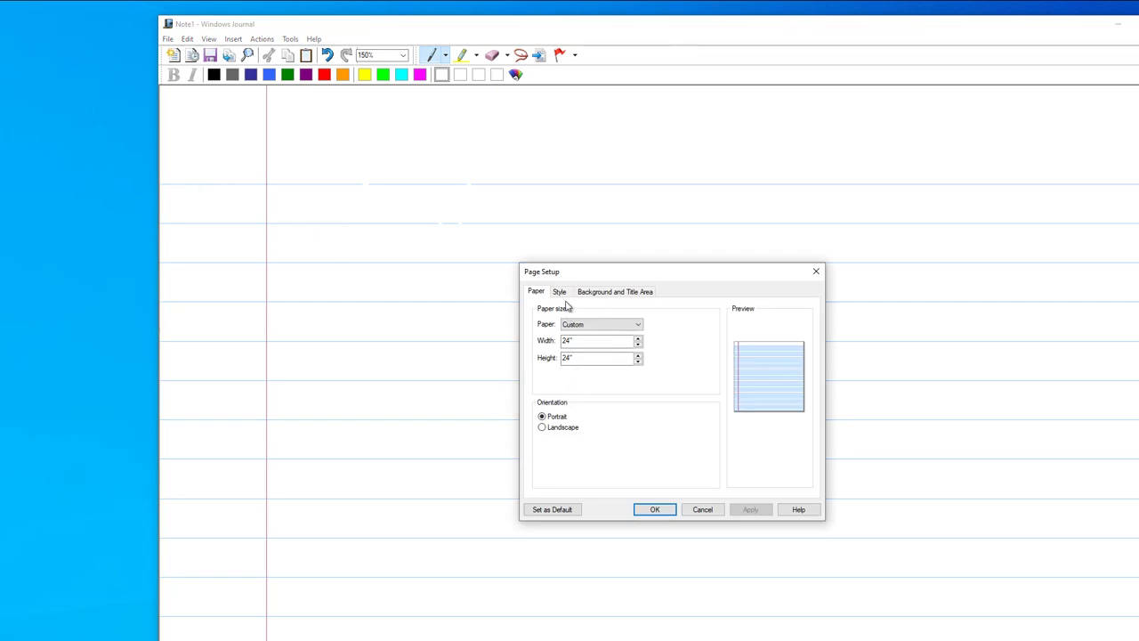
left_click(559, 291)
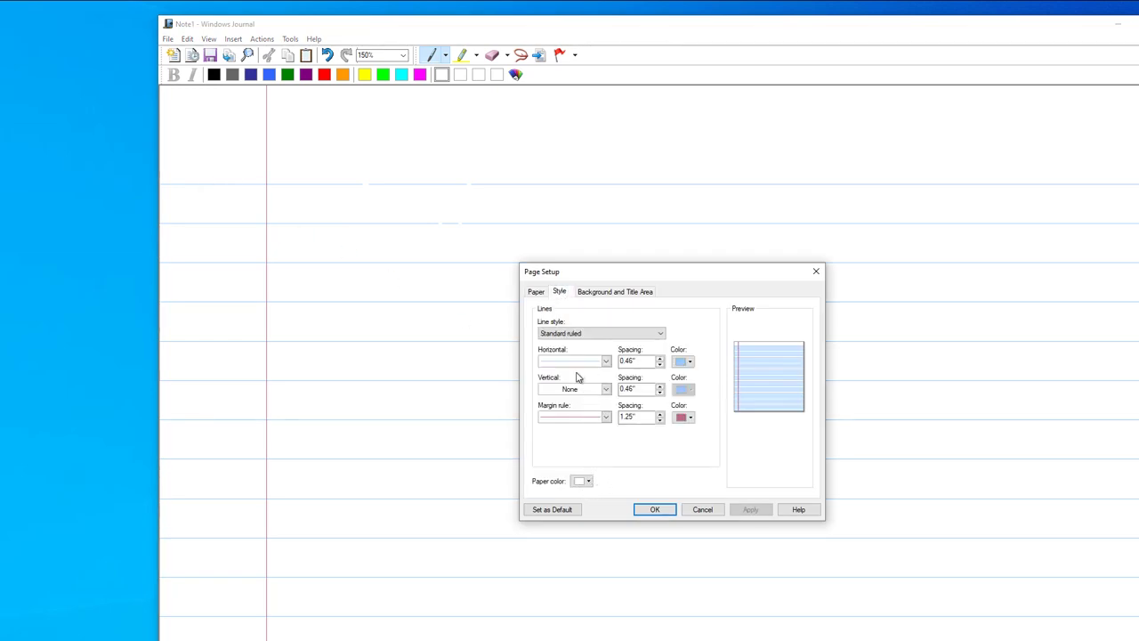
left_click(575, 334)
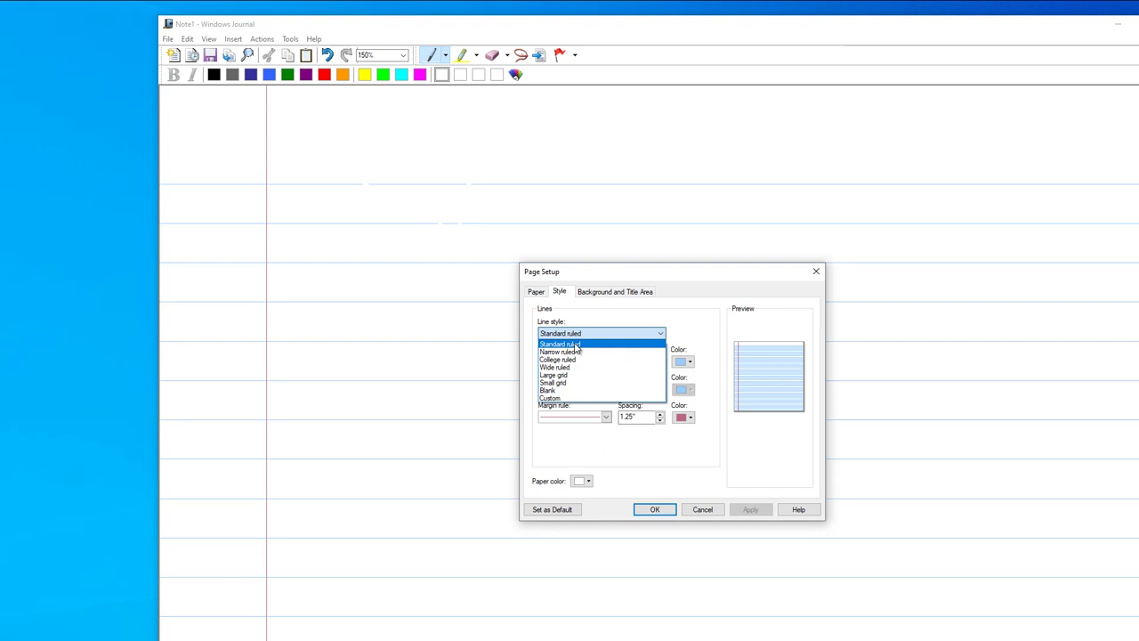
left_click(568, 392)
left_click(590, 480)
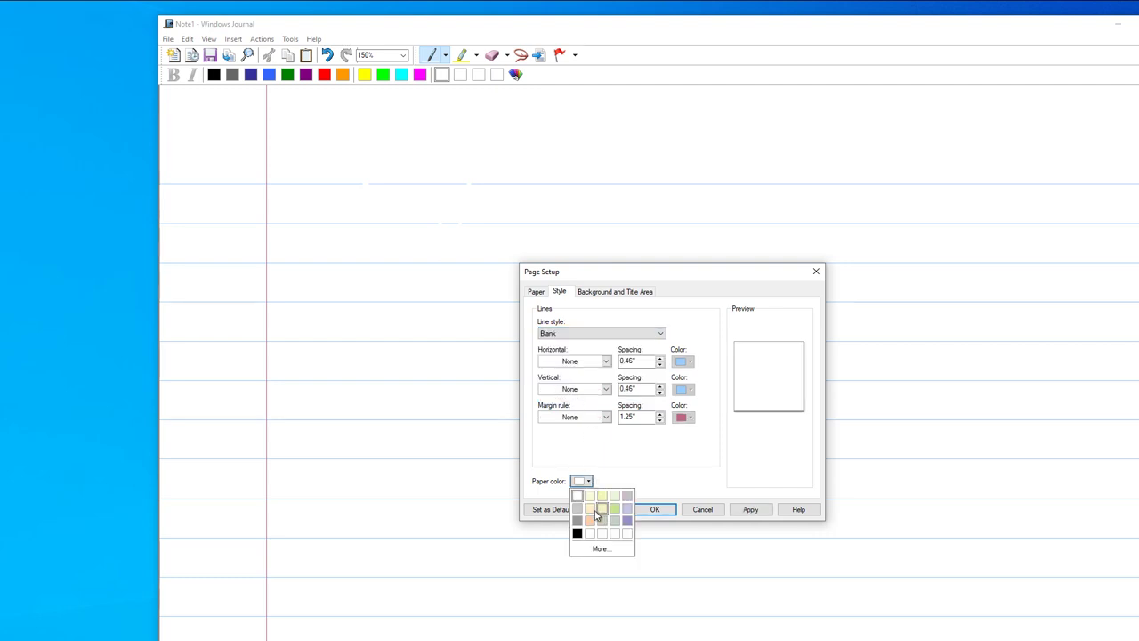
left_click(581, 496)
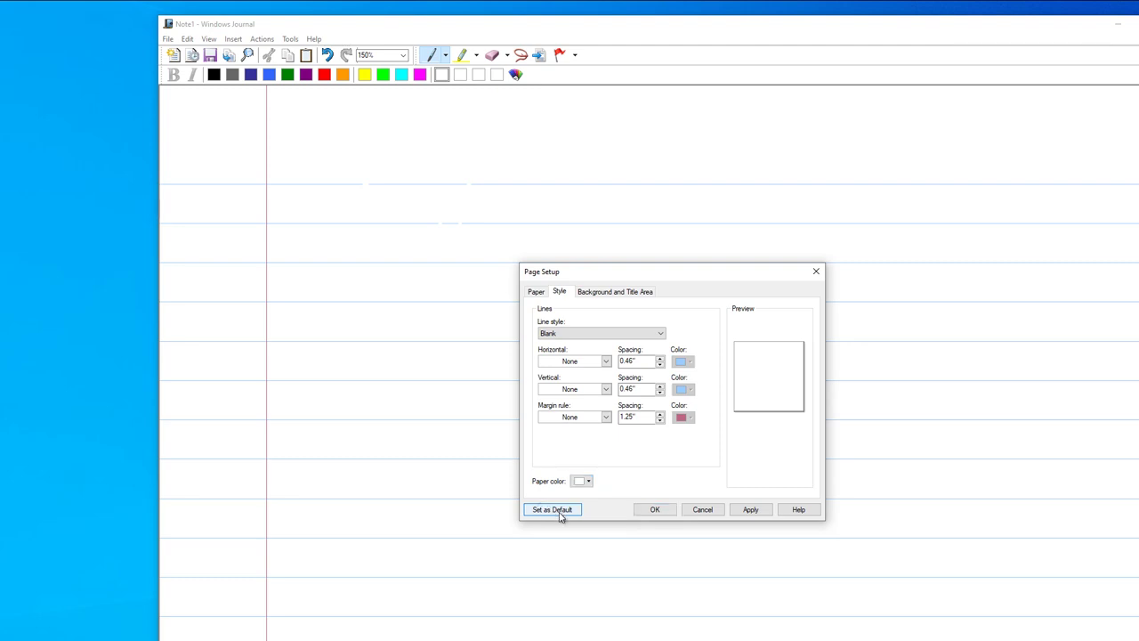
left_click(552, 511)
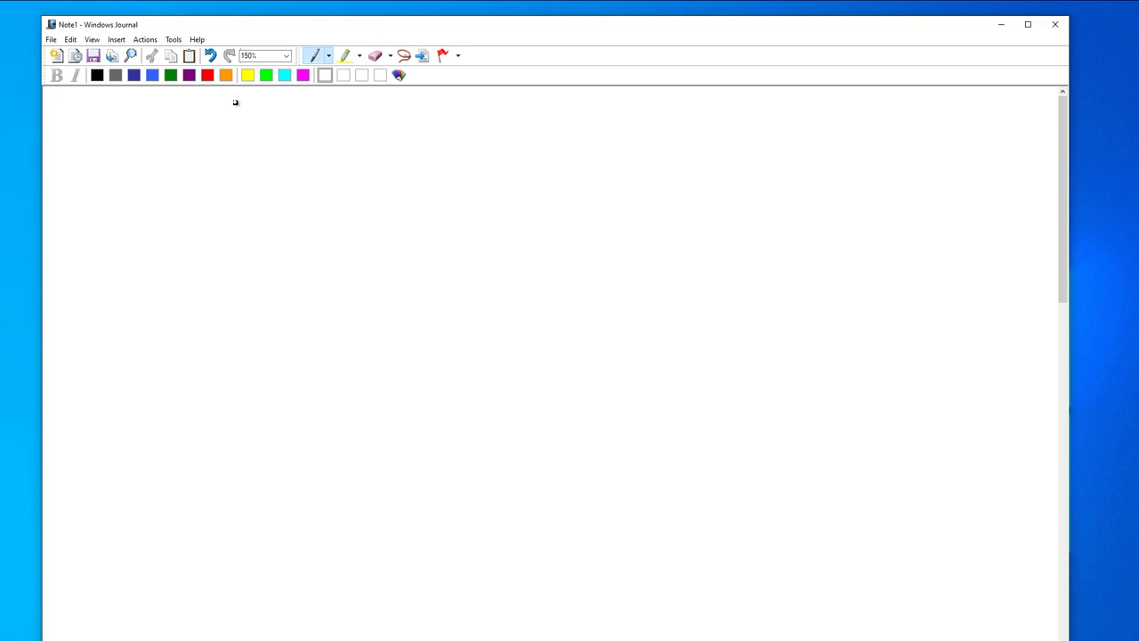
- Pick the black pen and handwrite 'Solve the' near the top of the page
left_click(97, 76)
mouse_move(264, 137)
left_mouse_down()
mouse_move(259, 147)
mouse_move(281, 159)
left_mouse_up()
mouse_move(286, 137)
left_mouse_down()
mouse_move(306, 135)
mouse_move(318, 153)
mouse_move(320, 140)
left_mouse_up()
mouse_move(347, 121)
left_mouse_down()
mouse_move(346, 153)
mouse_move(358, 132)
left_mouse_up()
mouse_move(356, 119)
left_mouse_down()
mouse_move(388, 148)
mouse_move(401, 137)
left_mouse_up()
- Erase the botched 'Solve the' strokes using the stroke eraser
left_click(375, 55)
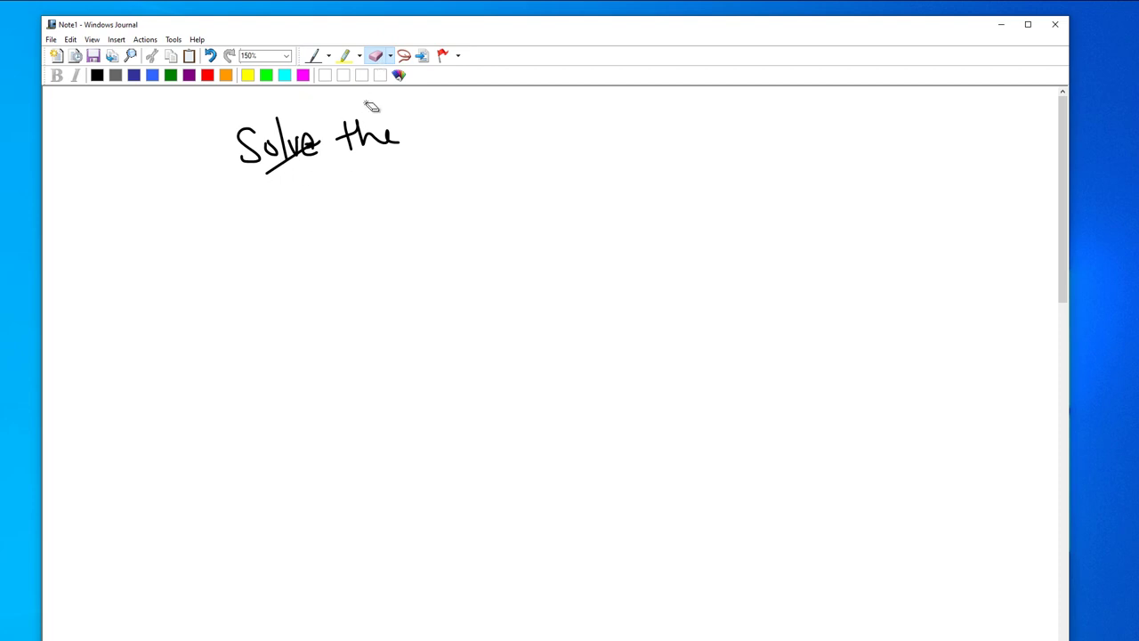
left_click(281, 164)
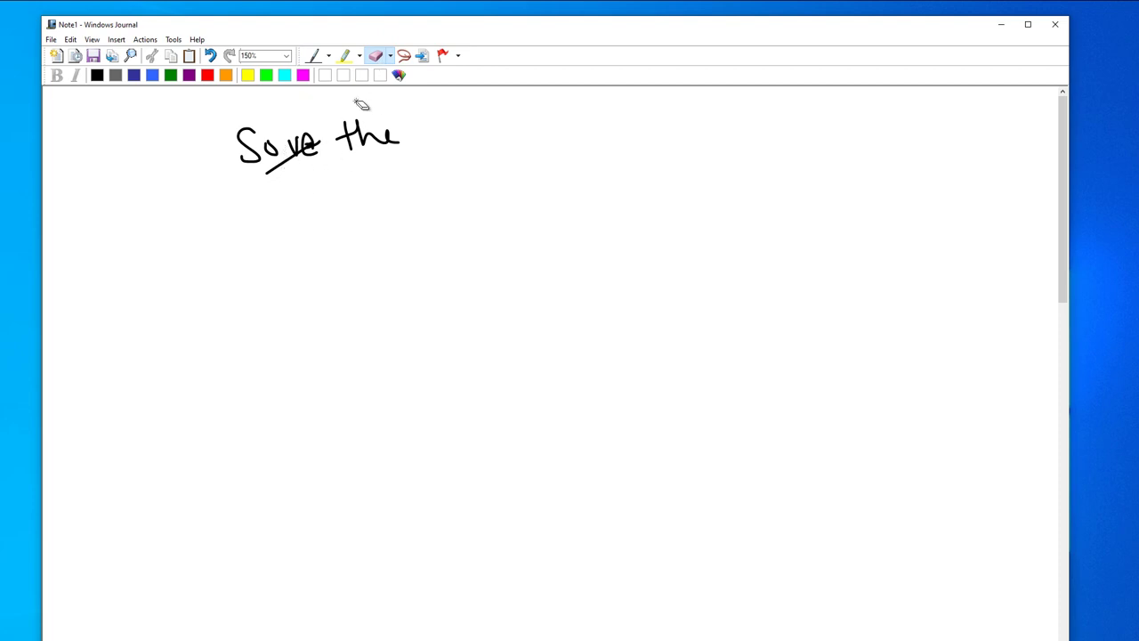
left_click(390, 55)
left_click(382, 134)
mouse_move(288, 178)
left_mouse_down()
mouse_move(307, 131)
mouse_move(300, 152)
mouse_move(359, 133)
mouse_move(339, 134)
mouse_move(399, 142)
left_mouse_up()
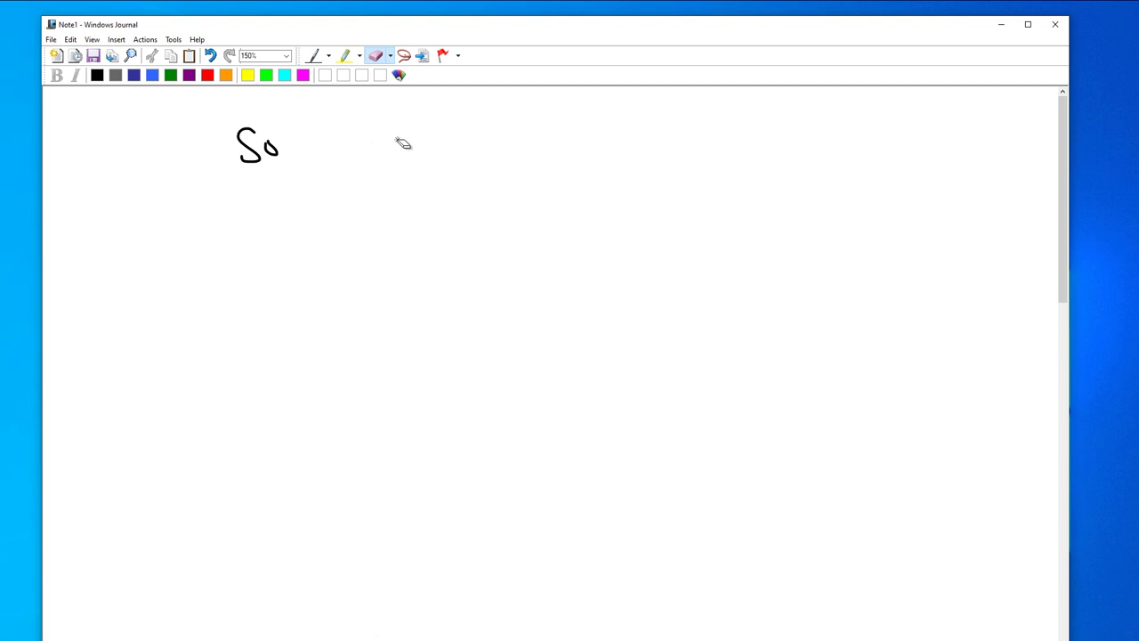
left_click(313, 55)
- Rewrite and underline 'Solve the ODE:', then maximize the HW 7 PDF
mouse_move(283, 125)
left_mouse_down()
mouse_move(289, 155)
mouse_move(308, 141)
mouse_move(356, 162)
left_mouse_up()
mouse_move(360, 134)
left_mouse_down()
mouse_move(341, 143)
mouse_move(381, 157)
left_mouse_up()
mouse_move(385, 148)
left_mouse_down()
mouse_move(400, 149)
mouse_move(417, 126)
left_mouse_up()
left_click_drag(438, 127, 439, 155)
mouse_move(467, 128)
left_mouse_down()
mouse_move(468, 155)
mouse_move(489, 154)
left_mouse_up()
left_click_drag(464, 126, 481, 124)
left_click_drag(468, 139, 478, 136)
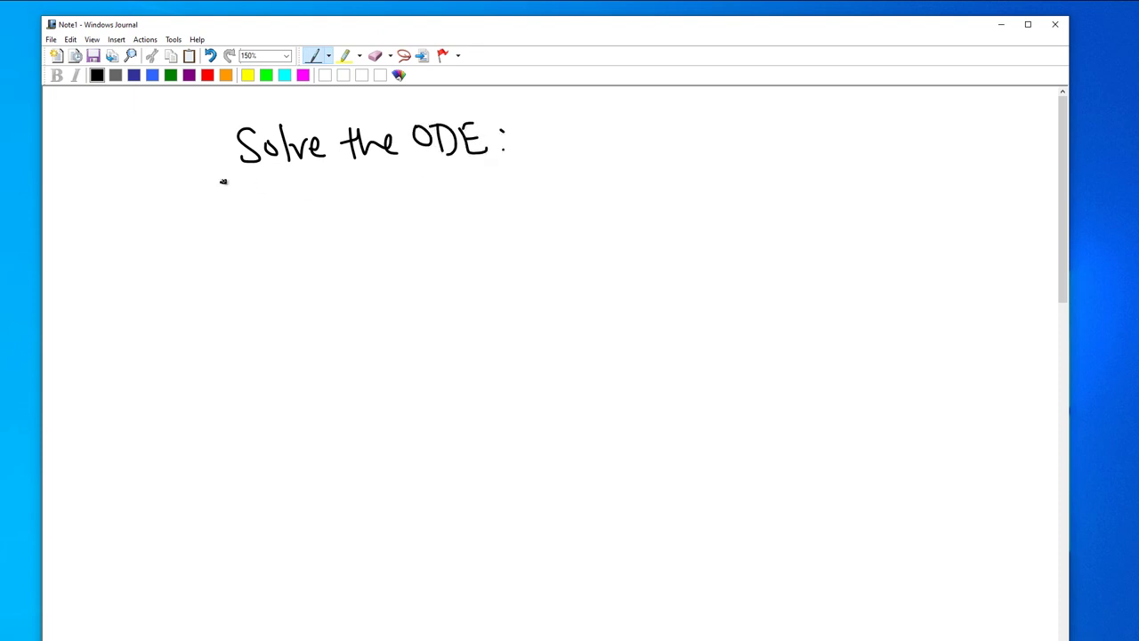
left_click_drag(221, 181, 492, 165)
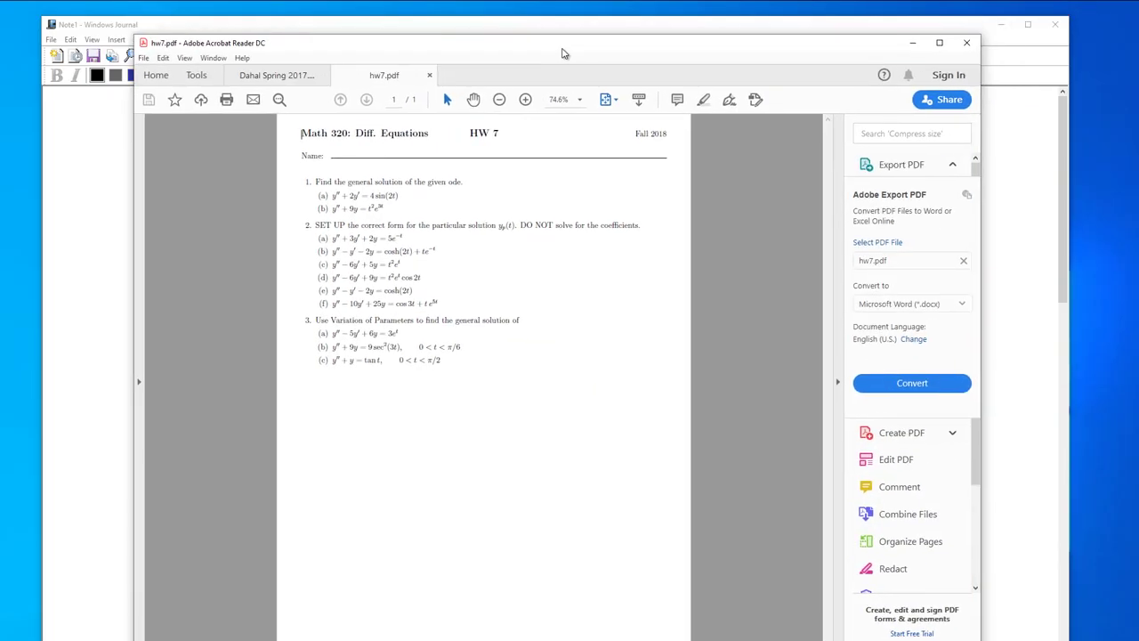
left_click(939, 42)
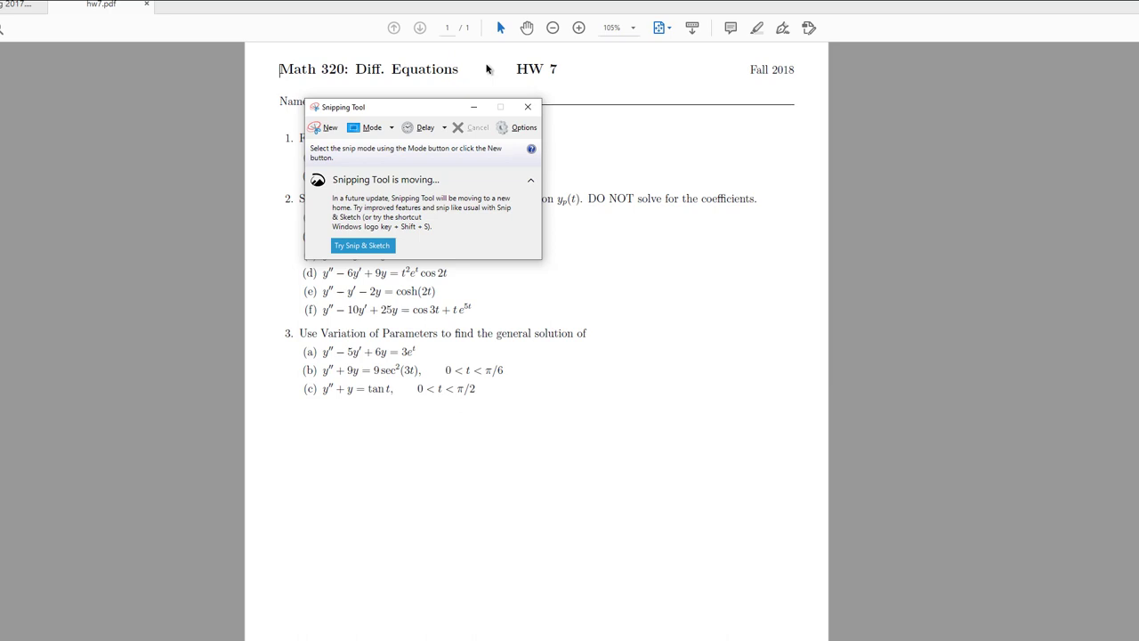
- Snip the whole HW 7 problem sheet
left_click_drag(432, 106, 525, 203)
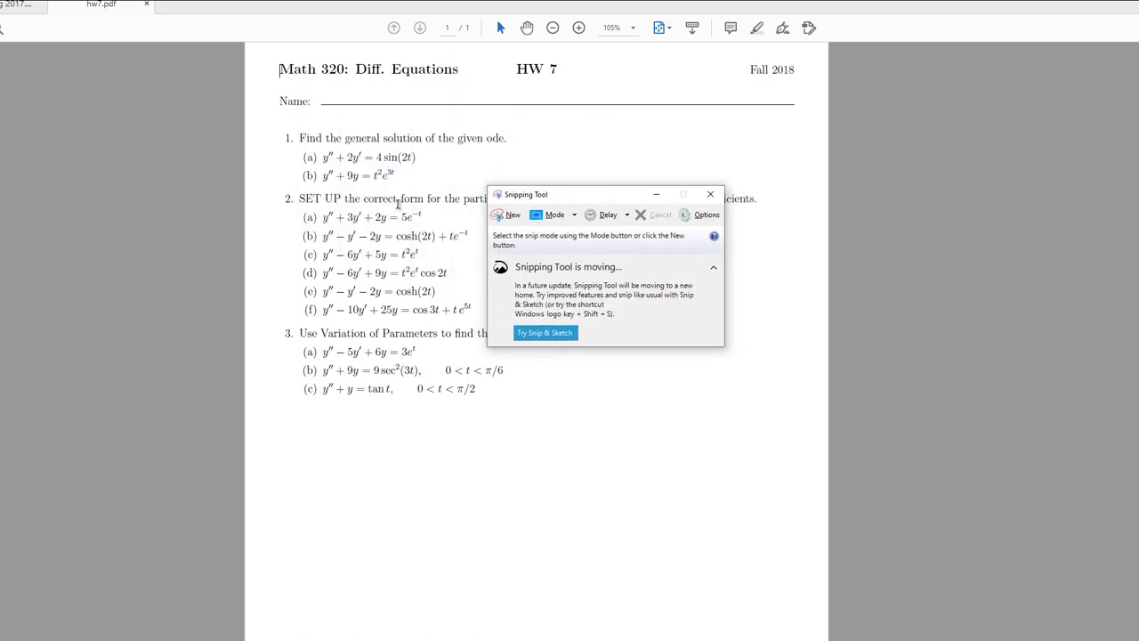
left_click(509, 217)
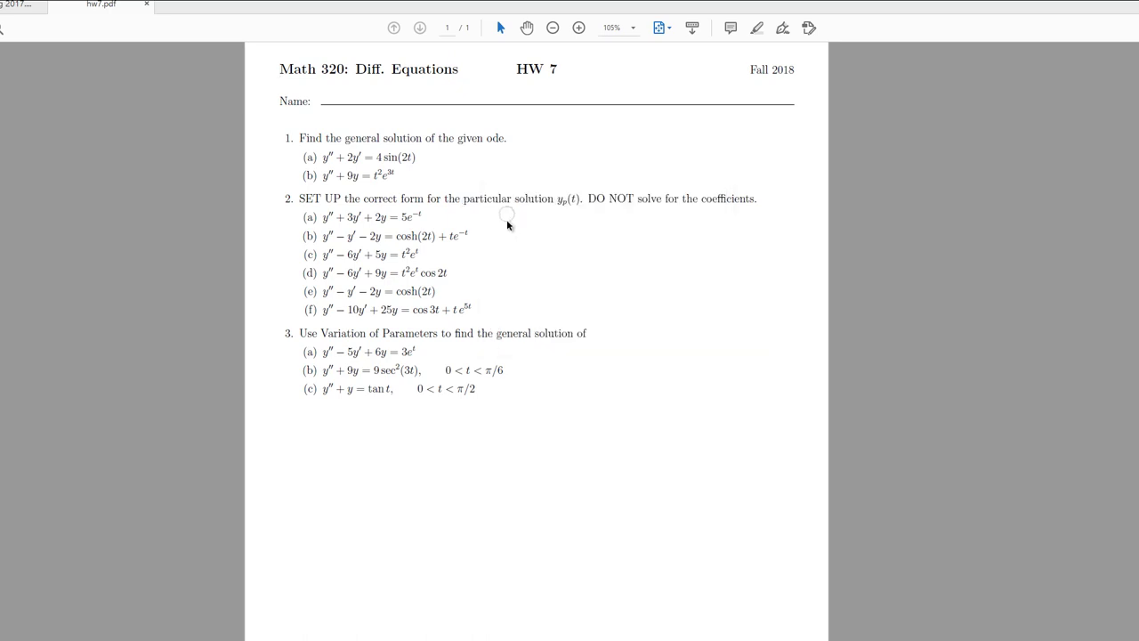
left_click_drag(256, 46, 830, 470)
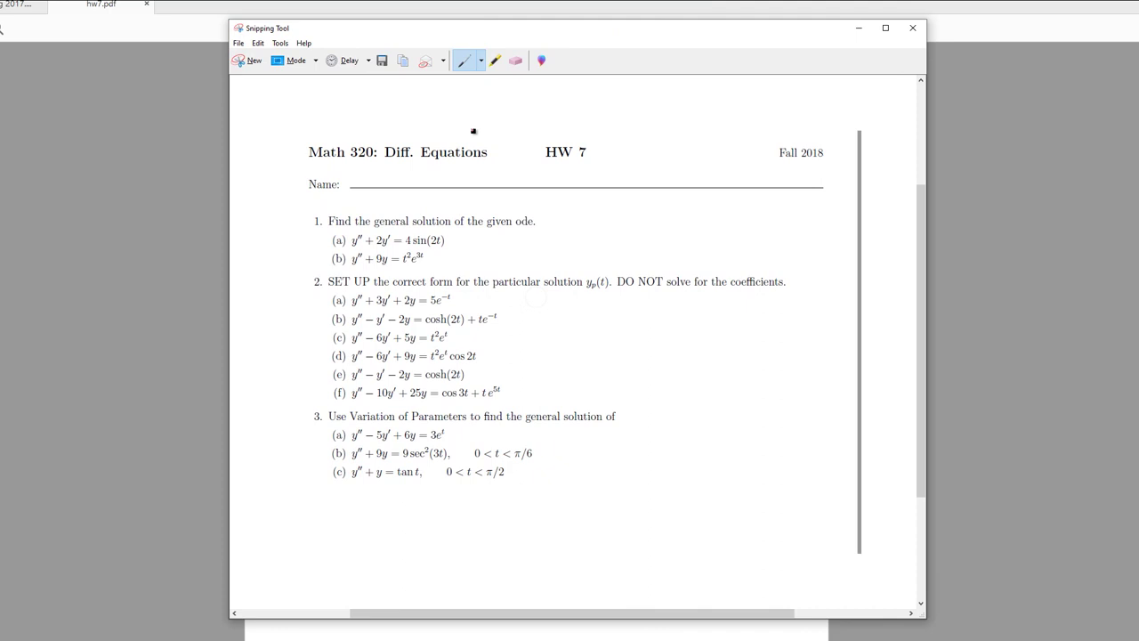
- Save the snip over Capture on the Desktop, then close Snipping Tool and the PDF viewer
left_click(382, 62)
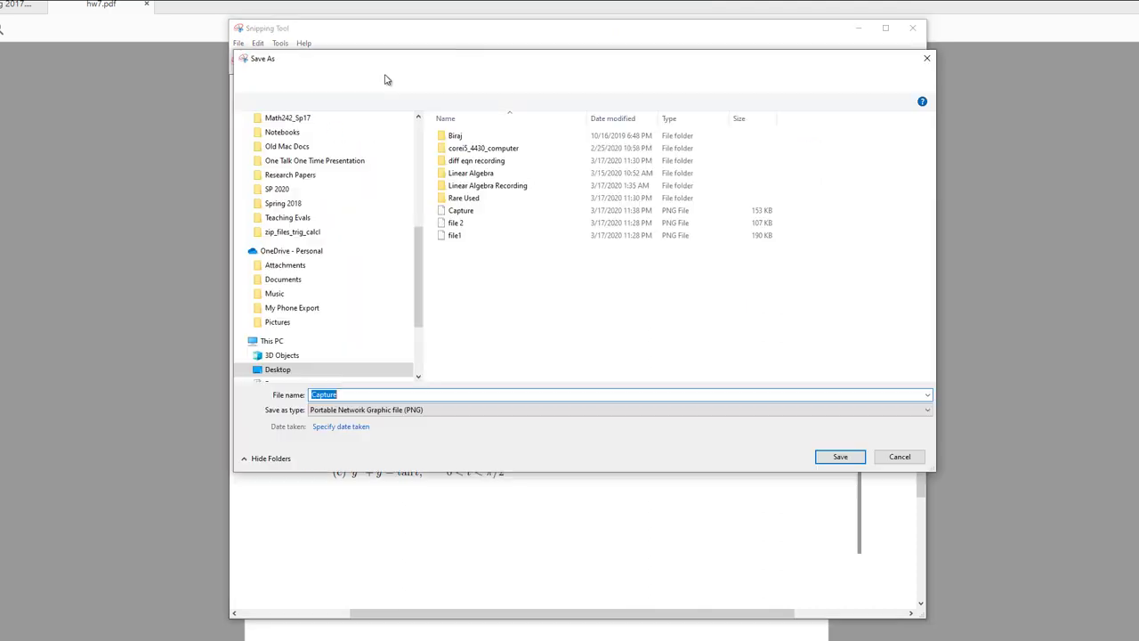
left_click(463, 212)
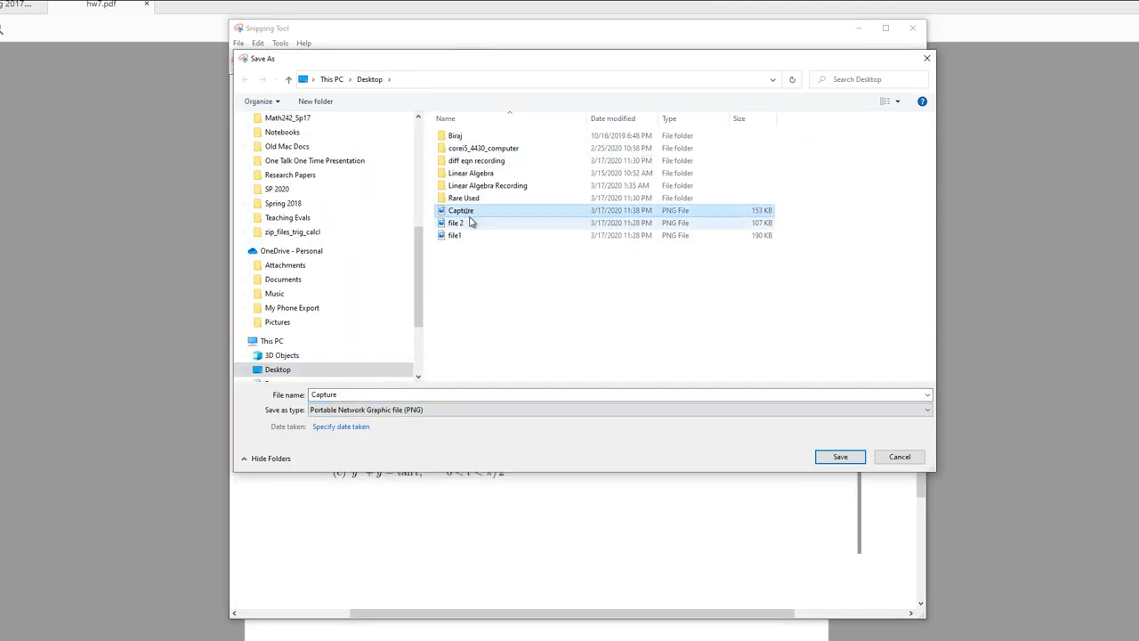
left_click(839, 457)
left_click(639, 388)
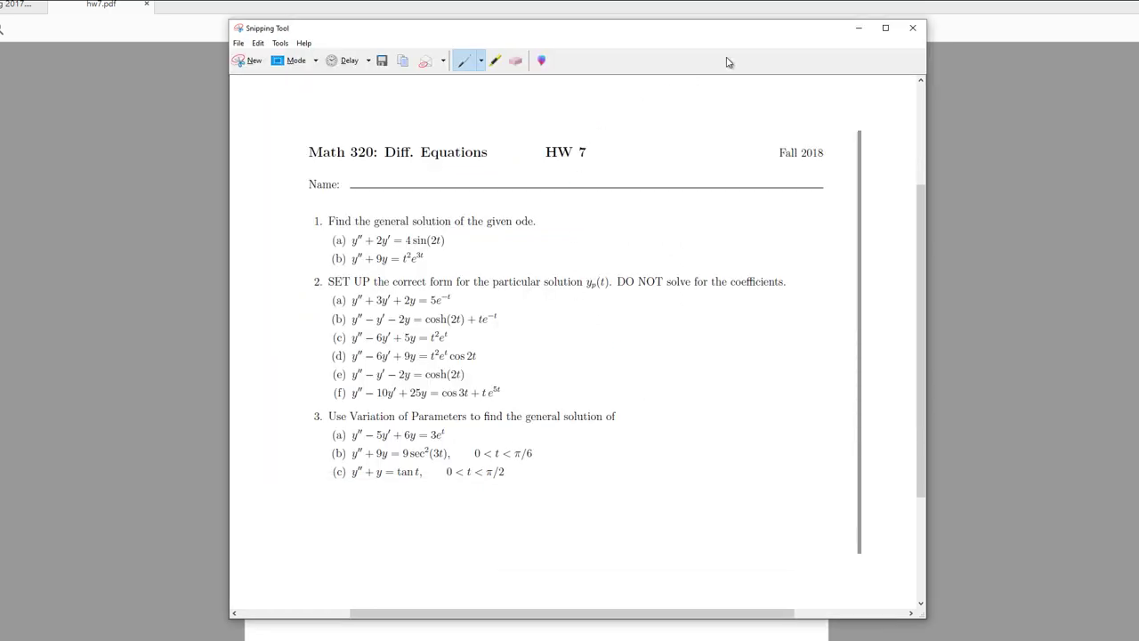
left_click(860, 28)
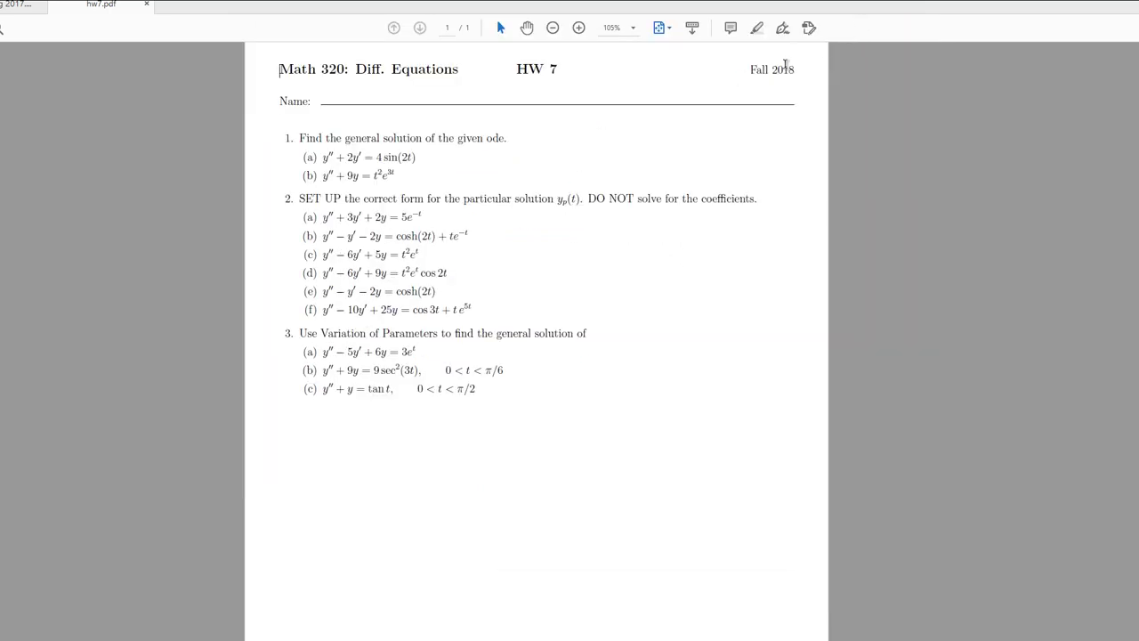
key("alt+F4")
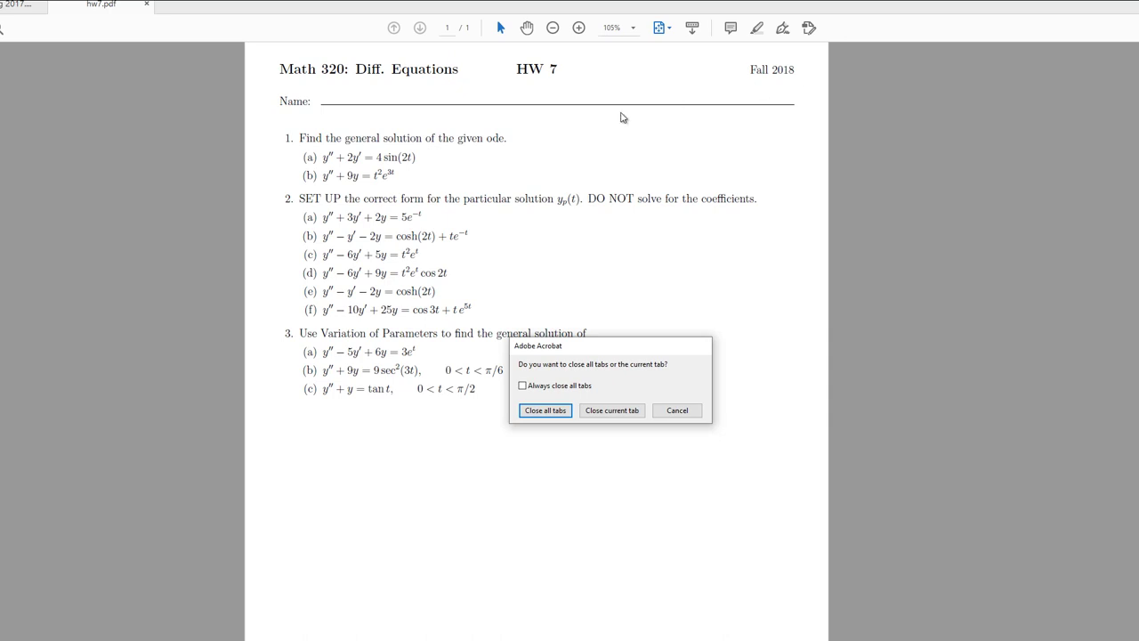
- Close the PDF tabs and insert the Desktop 'Capture' image below the 'Solve the ODE:' heading
left_click(554, 407)
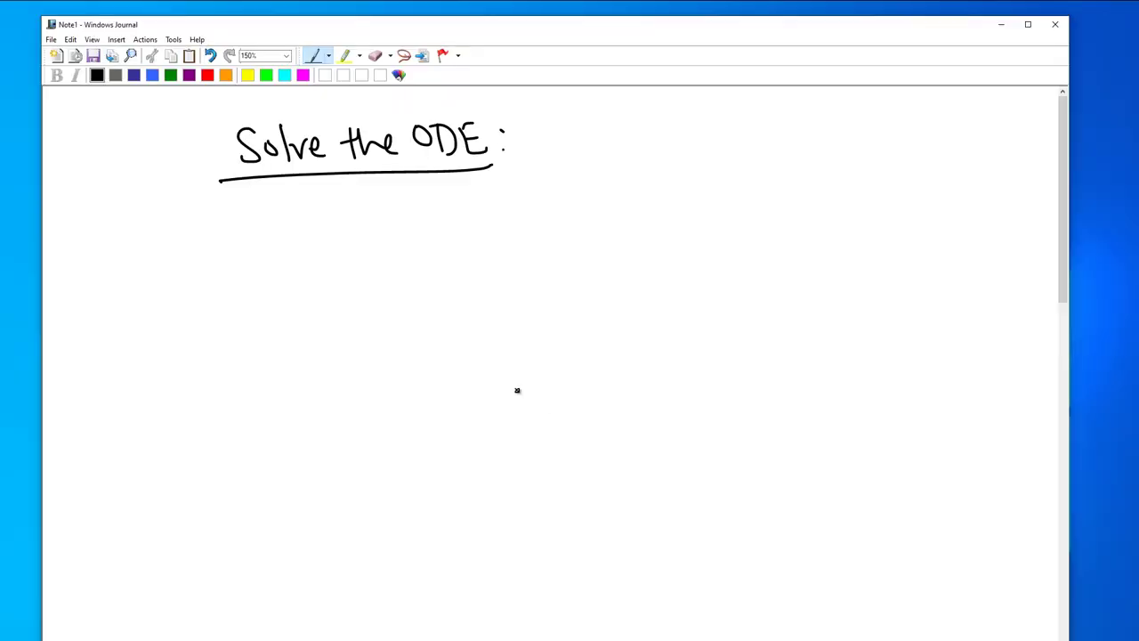
left_click(51, 41)
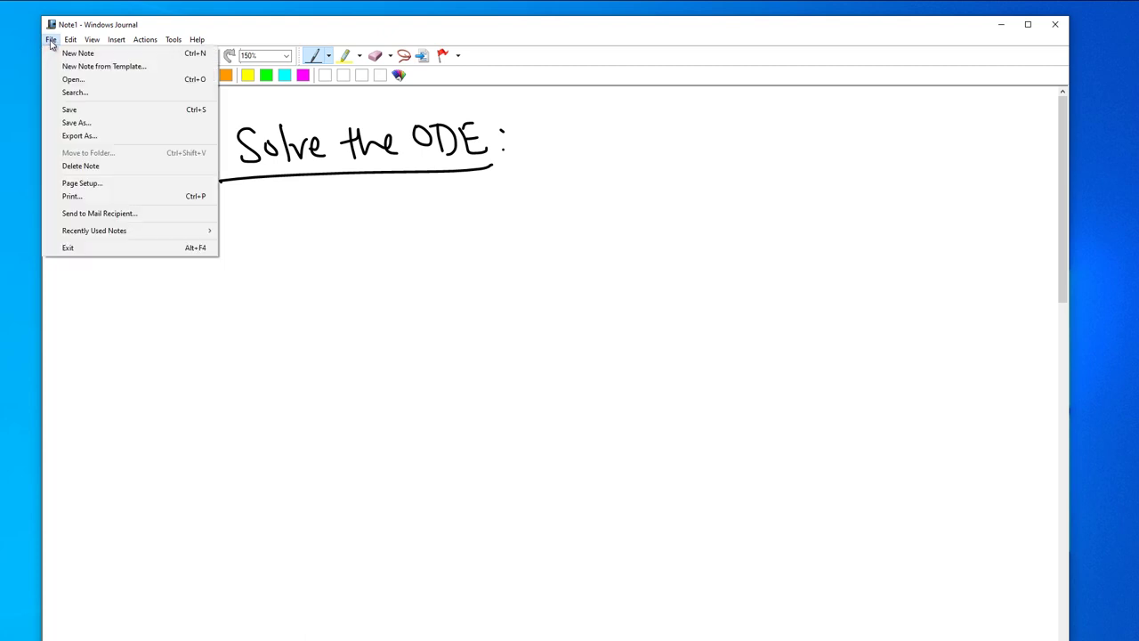
mouse_move(115, 42)
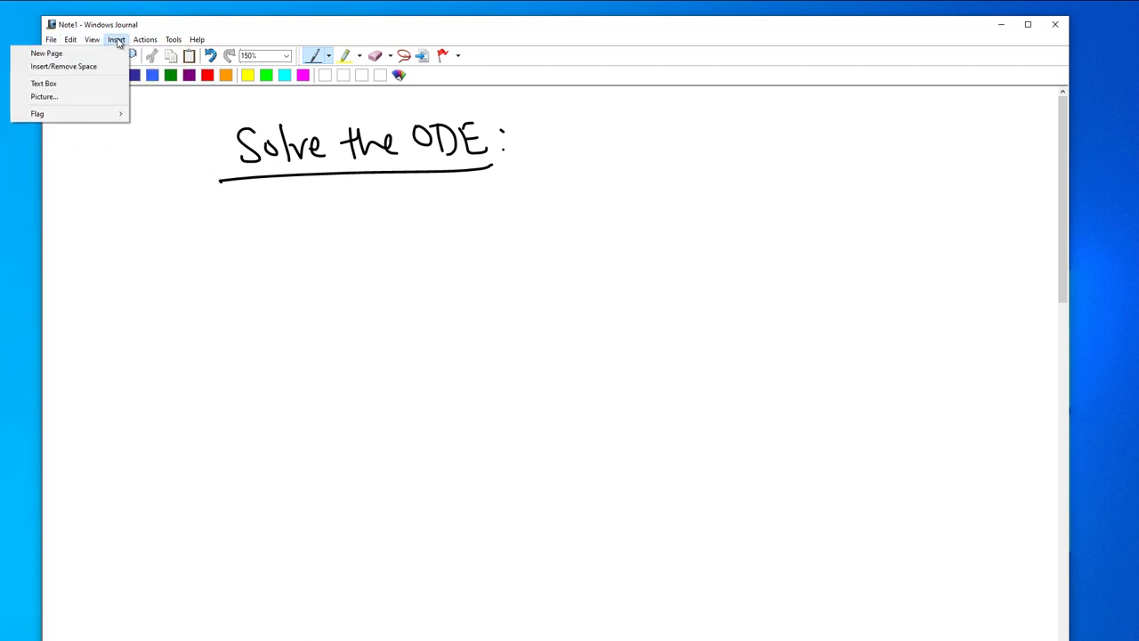
left_click(85, 99)
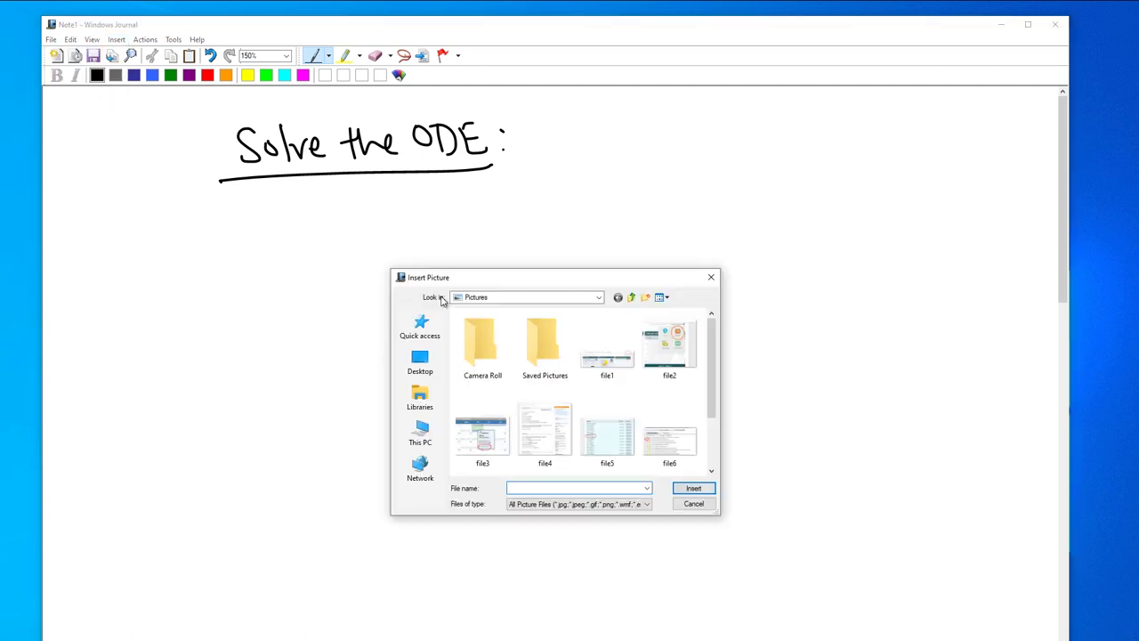
left_click(418, 365)
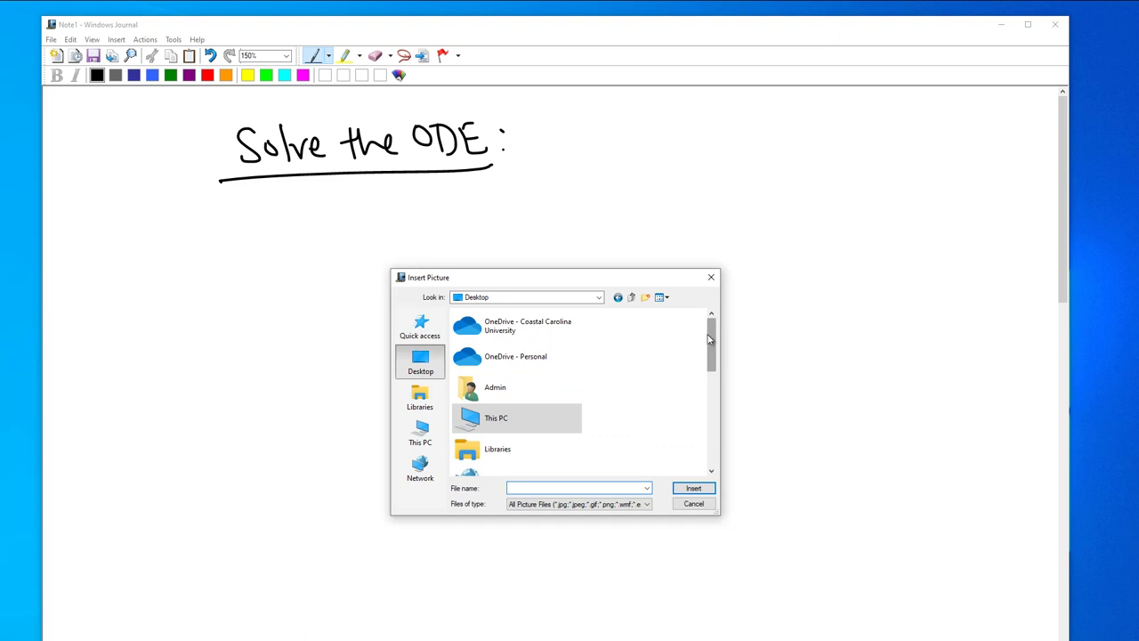
left_click_drag(711, 336, 715, 433)
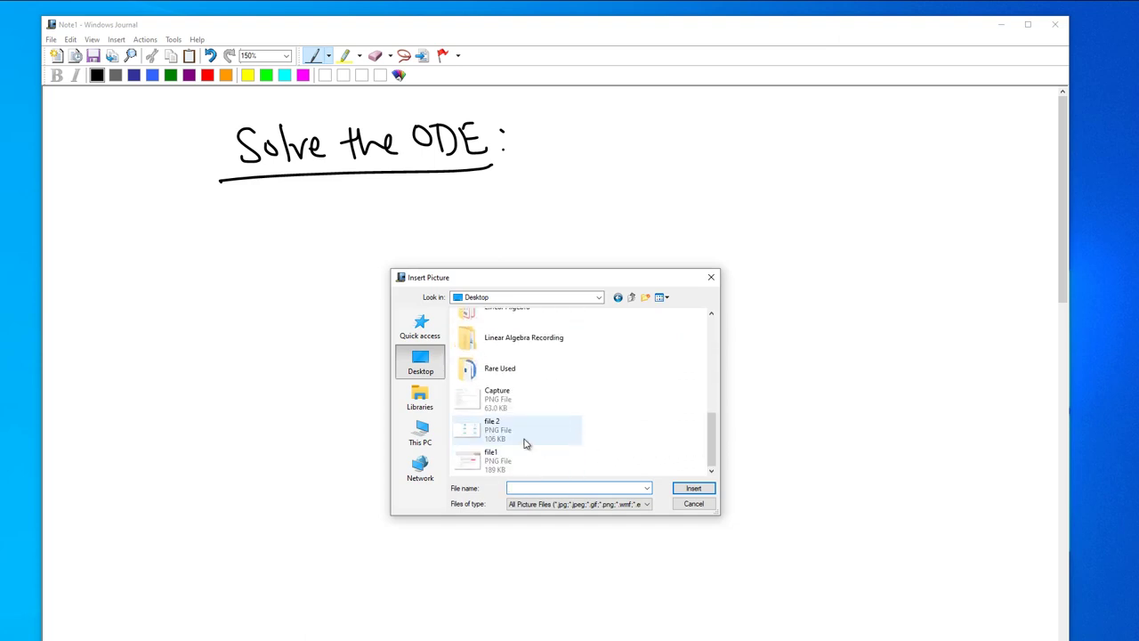
left_click(473, 400)
left_click(690, 488)
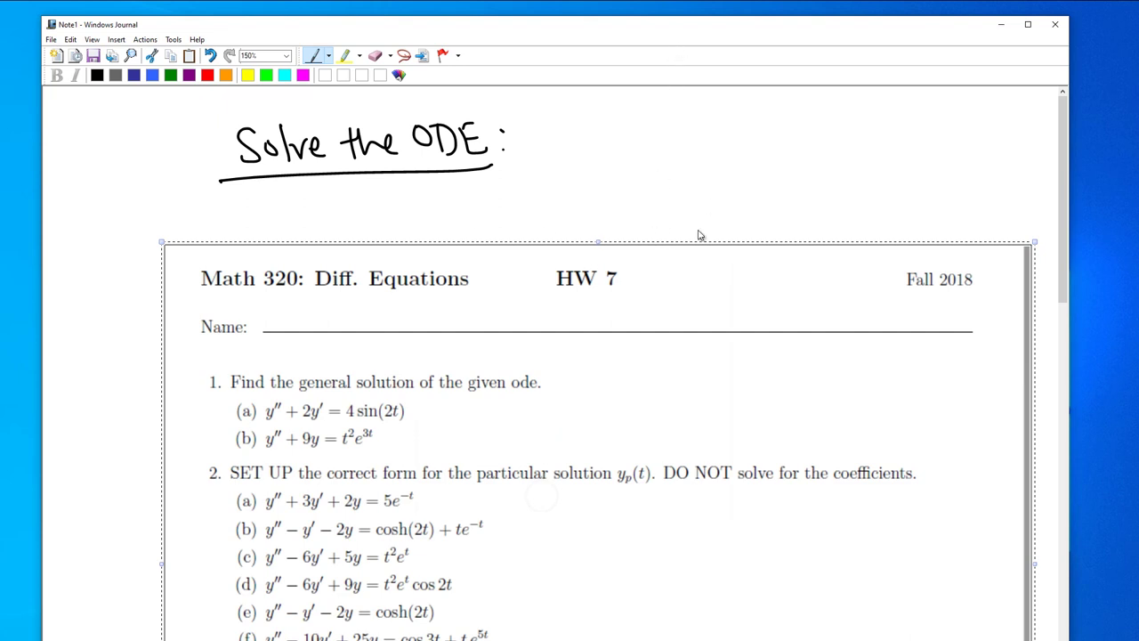
- Try moving the homework picture and erasing the 'Solve the ODE' heading, undoing both
left_click_drag(575, 430, 536, 327)
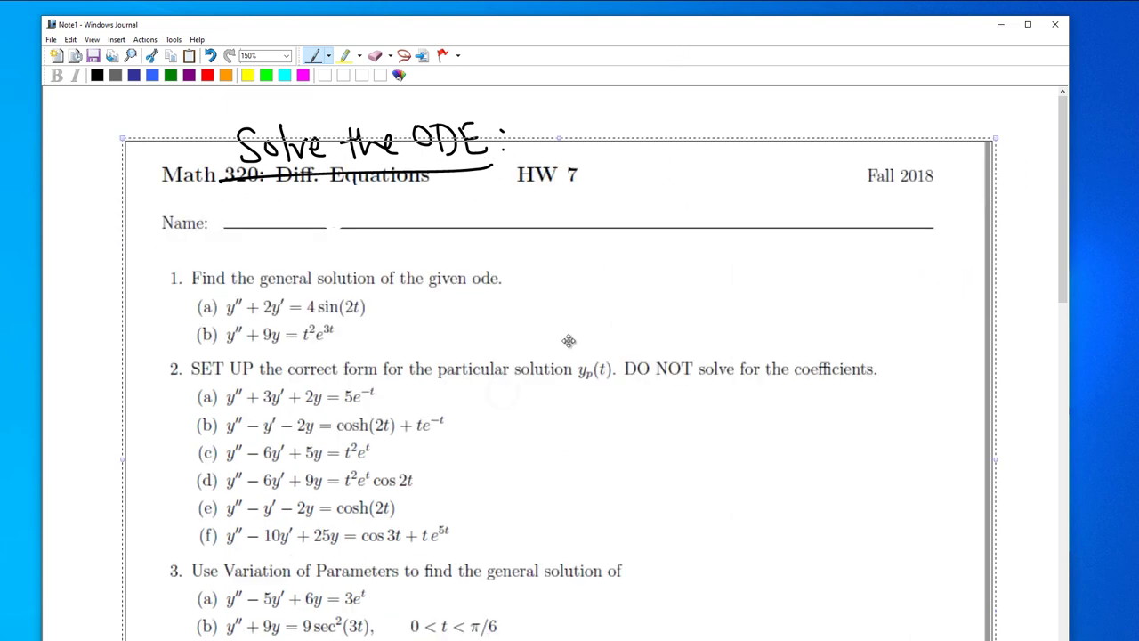
key("ctrl+z")
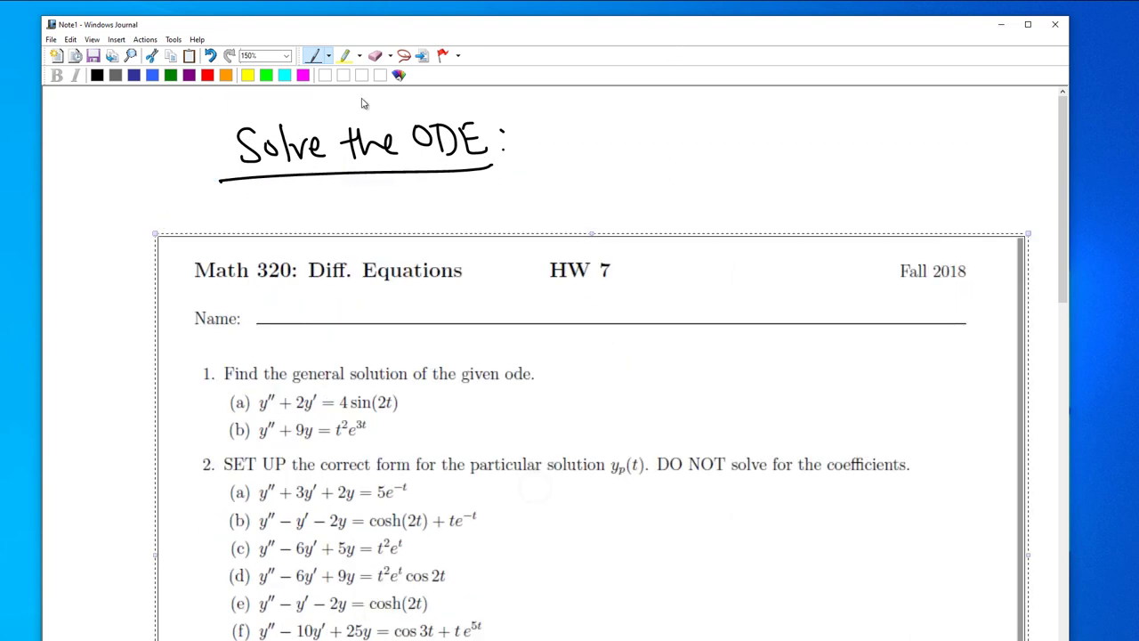
left_click(374, 56)
mouse_move(234, 163)
left_mouse_down()
mouse_move(502, 125)
mouse_move(342, 184)
mouse_move(394, 157)
mouse_move(471, 151)
left_mouse_up()
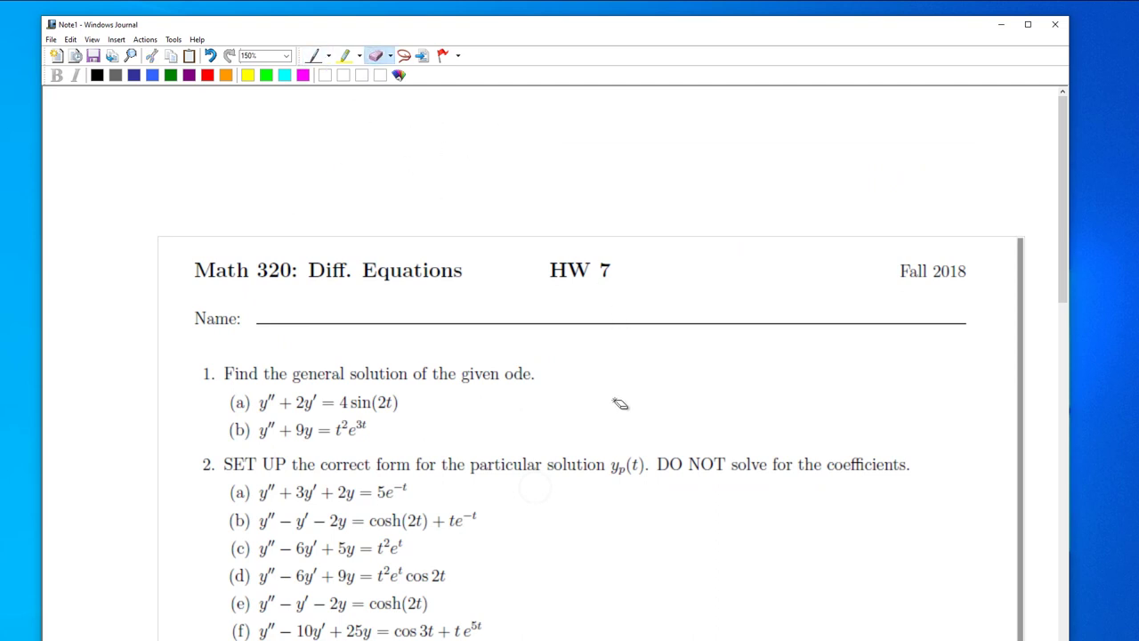
left_click(313, 56)
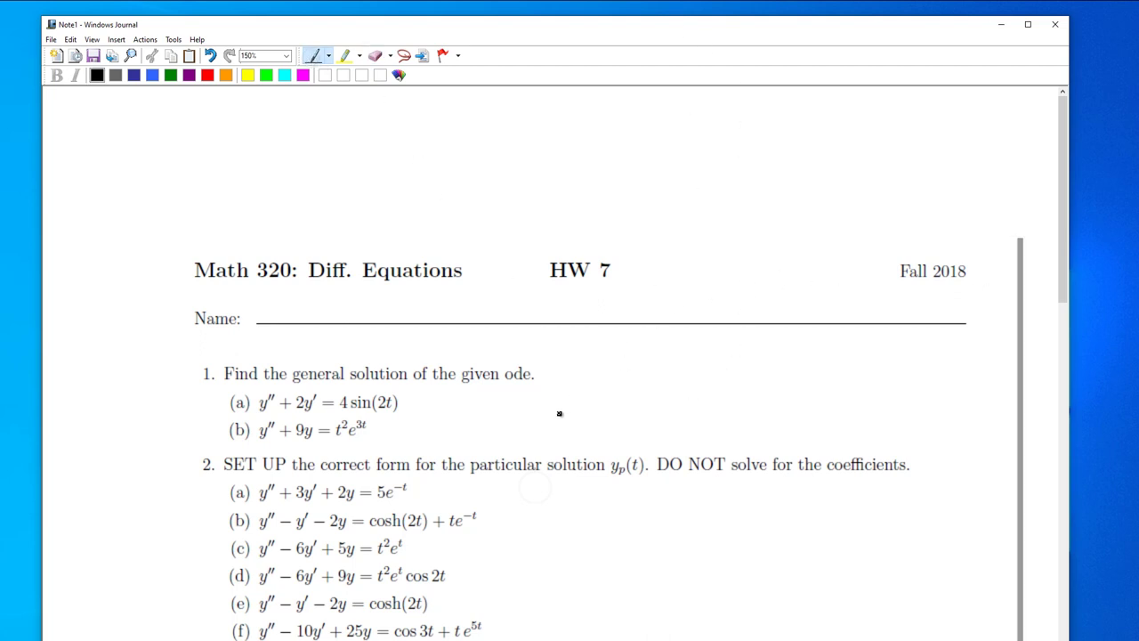
key("ctrl+z")
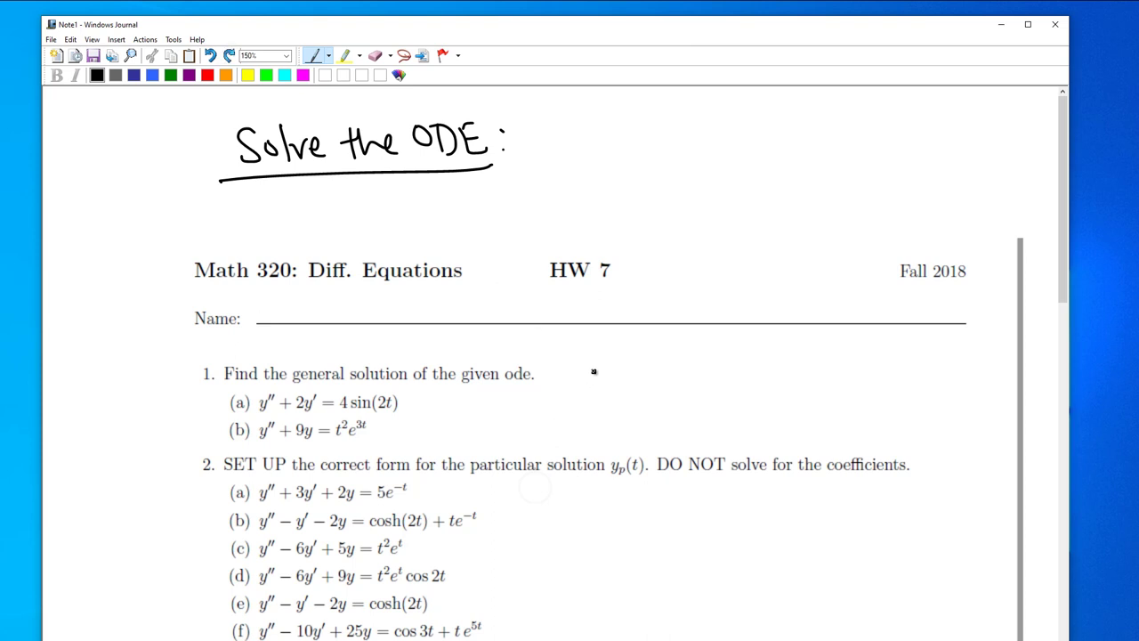
- Draw a small ∂-shaped ink mark above question 1, then maximize the Journal window
mouse_move(595, 377)
left_mouse_down()
mouse_move(578, 357)
mouse_move(606, 345)
mouse_move(604, 331)
left_mouse_up()
key("ctrl+z")
left_click_drag(574, 337, 591, 356)
left_click(1028, 24)
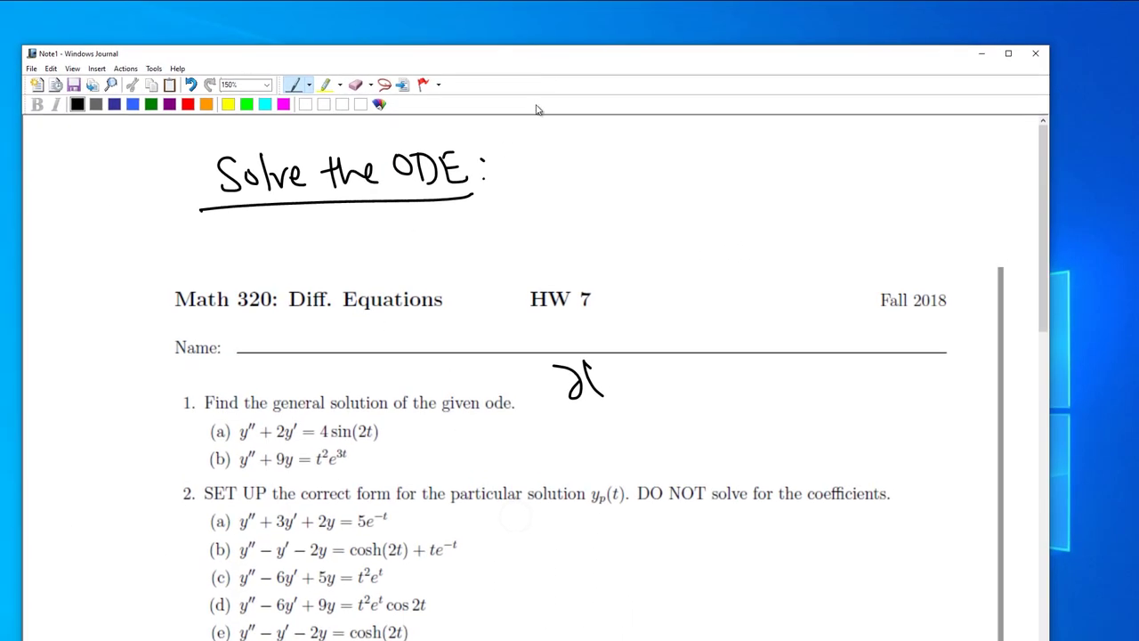
- Underline question 1's instruction in blue with the Fine Chisel pen
left_click(309, 84)
left_click(289, 106)
left_click(133, 104)
left_click_drag(190, 417, 491, 408)
- Switch to the black Medium Point pen, retrace the underline and add dashes beside part (a)
left_click(309, 84)
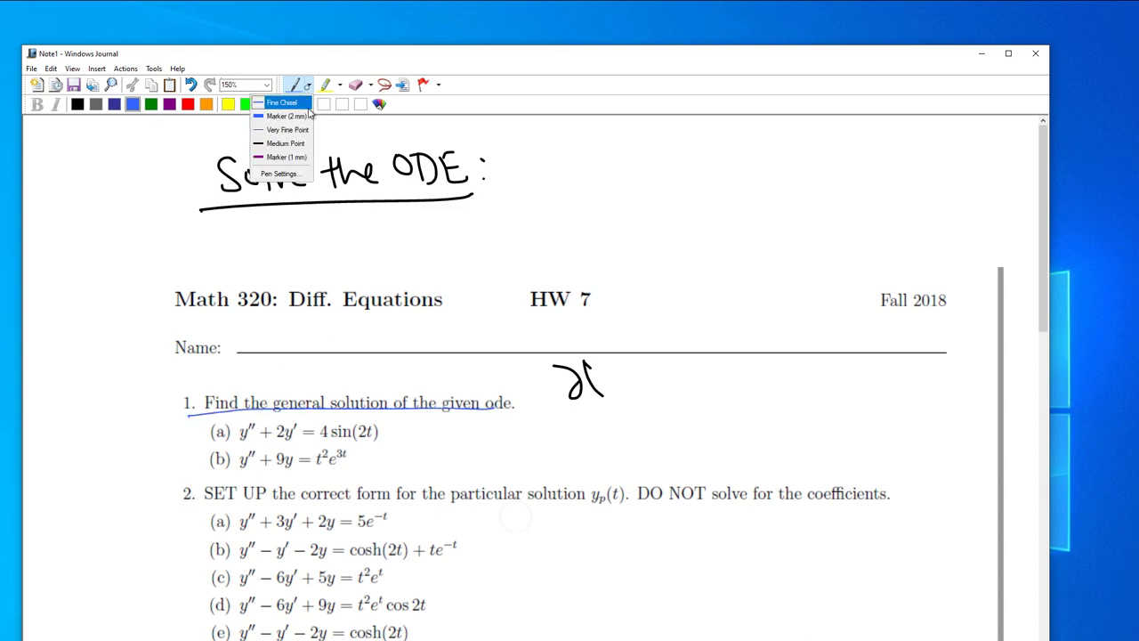
left_click(287, 144)
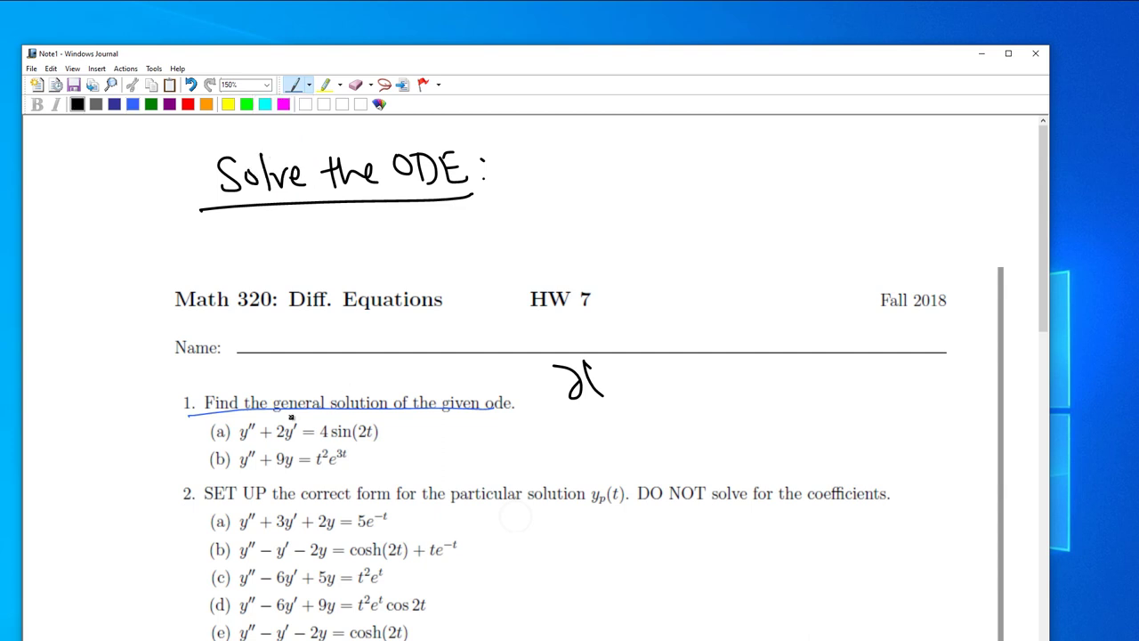
left_click_drag(198, 417, 495, 402)
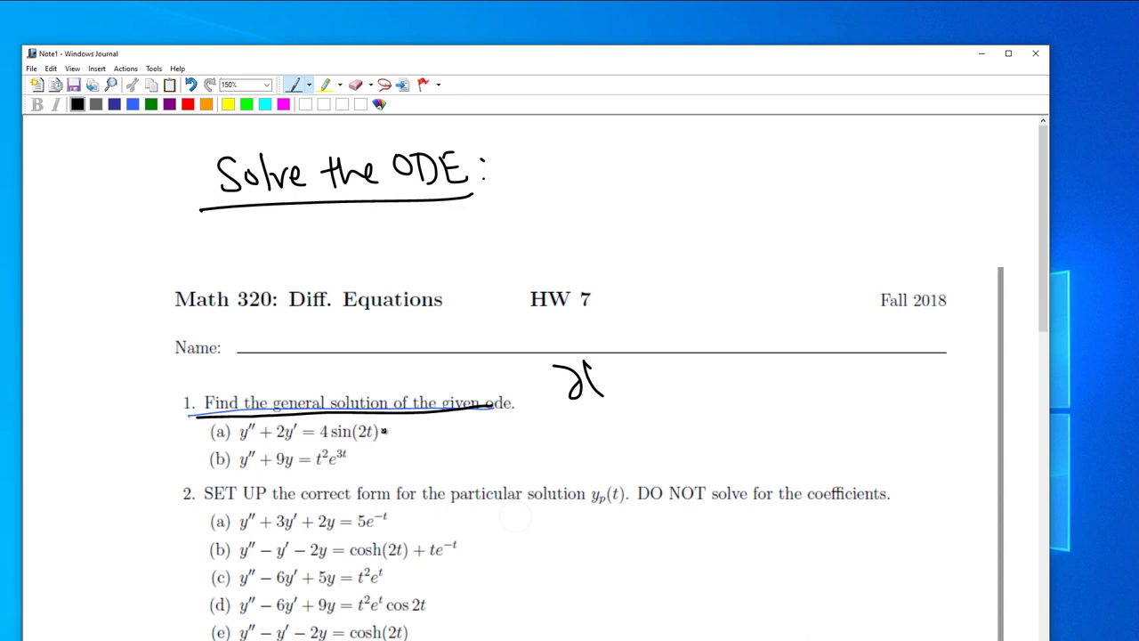
left_click_drag(389, 431, 413, 431)
left_click_drag(433, 431, 463, 429)
left_click_drag(481, 427, 495, 423)
- Handwrite 'char eqn,' beside question 1, add an exclamation mark below, and nudge the window
left_click_drag(587, 419, 568, 431)
mouse_move(591, 411)
left_mouse_down()
mouse_move(645, 417)
mouse_move(592, 416)
mouse_move(708, 431)
left_mouse_up()
left_click_drag(712, 411, 730, 424)
left_click_drag(631, 508, 643, 535)
left_click(647, 547)
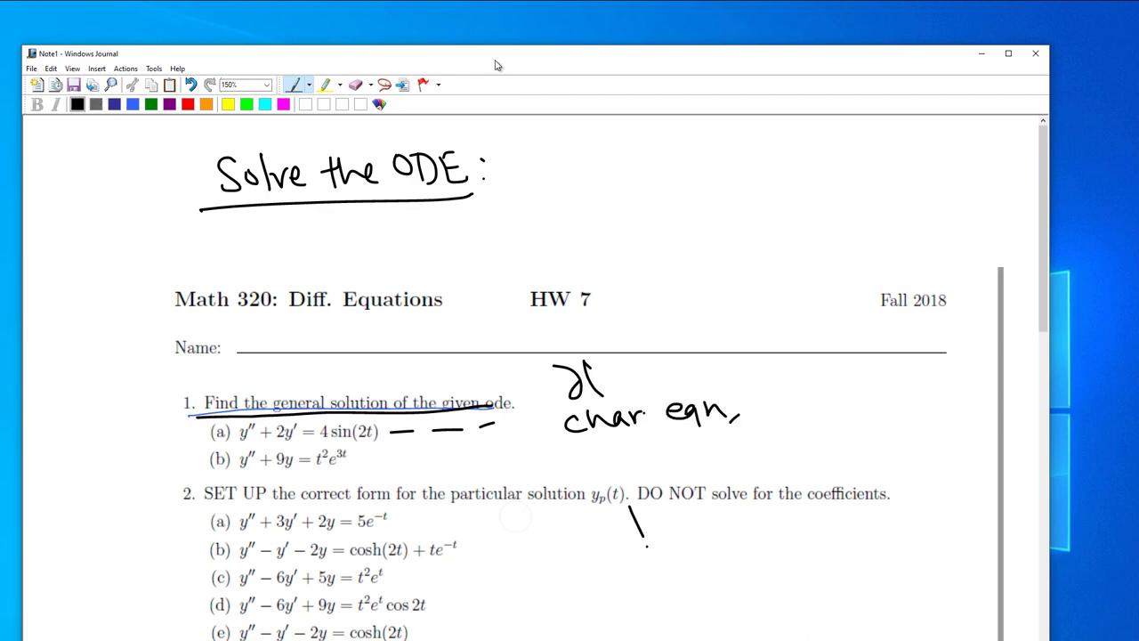
left_click_drag(492, 51, 487, 29)
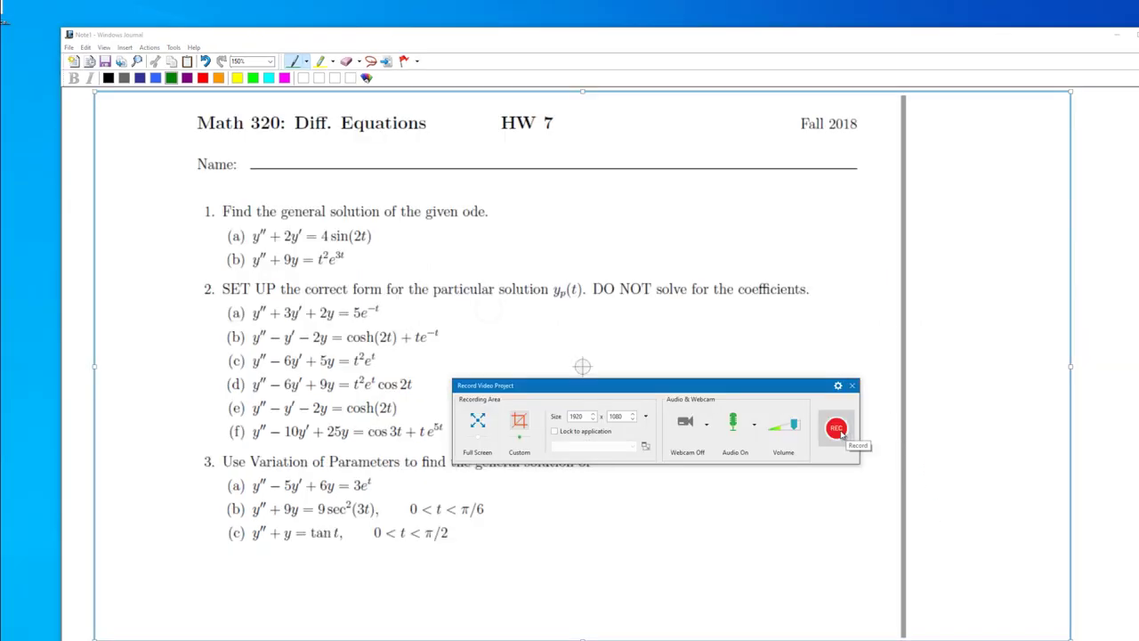
- Record the screen while drawing two green ink strokes across the homework, stopping with Ctrl+End
left_click(836, 431)
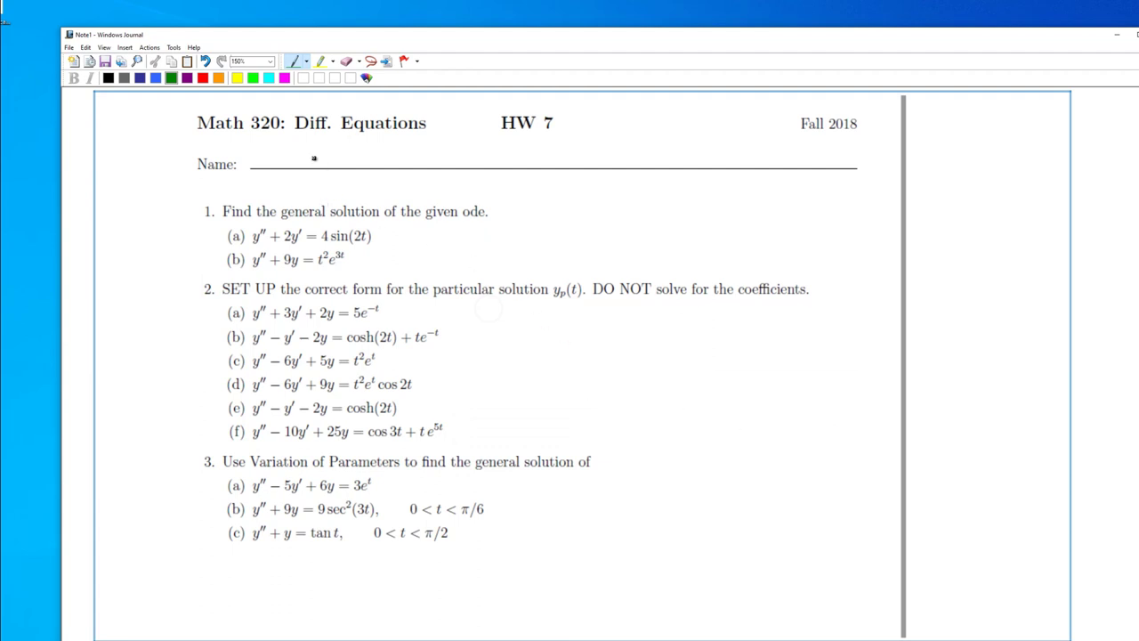
mouse_move(272, 143)
left_mouse_down()
mouse_move(281, 171)
mouse_move(363, 212)
mouse_move(414, 178)
left_mouse_up()
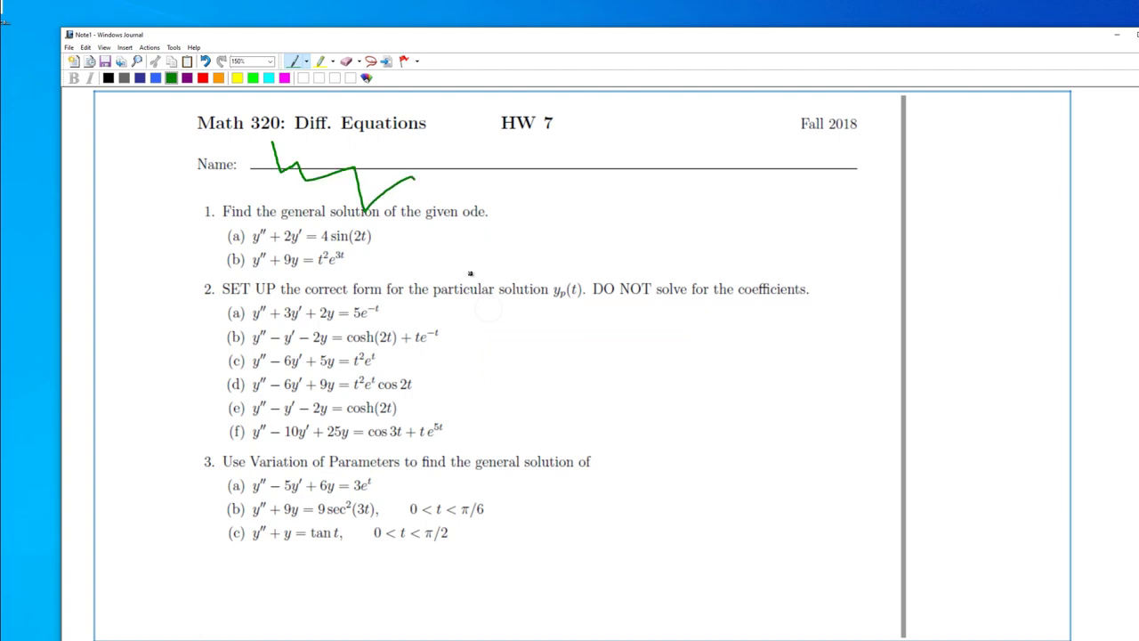
mouse_move(468, 275)
left_mouse_down()
mouse_move(491, 262)
mouse_move(550, 322)
mouse_move(584, 325)
left_mouse_up()
key("ctrl+End")
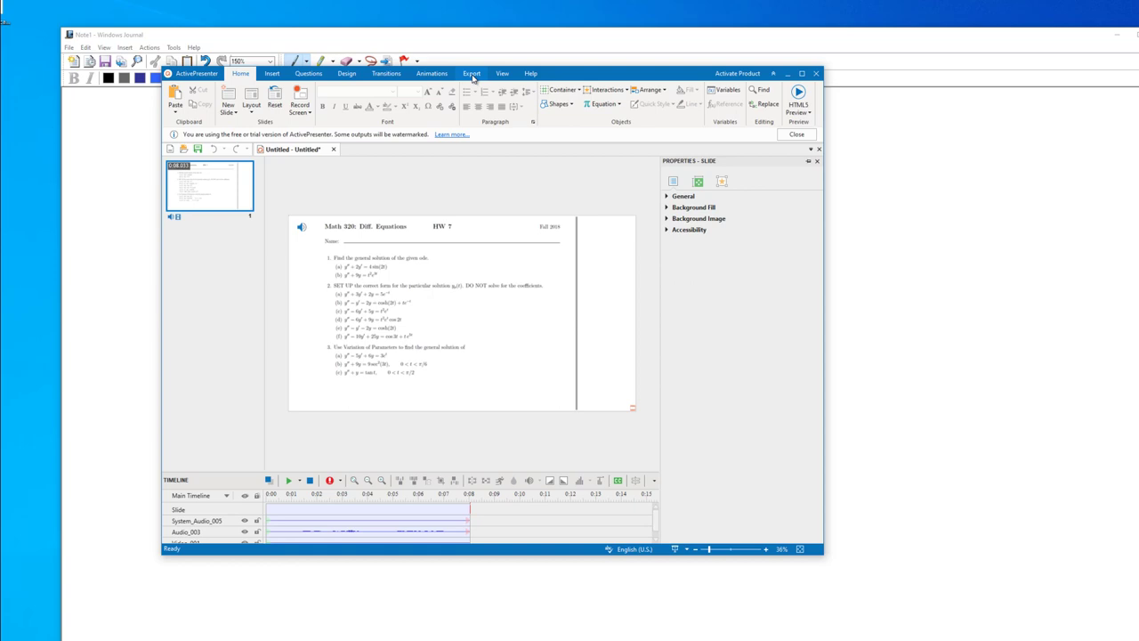
- Export to video with Export Audio checked and frame rate 31, overwriting Untitled.mp4
left_click(472, 75)
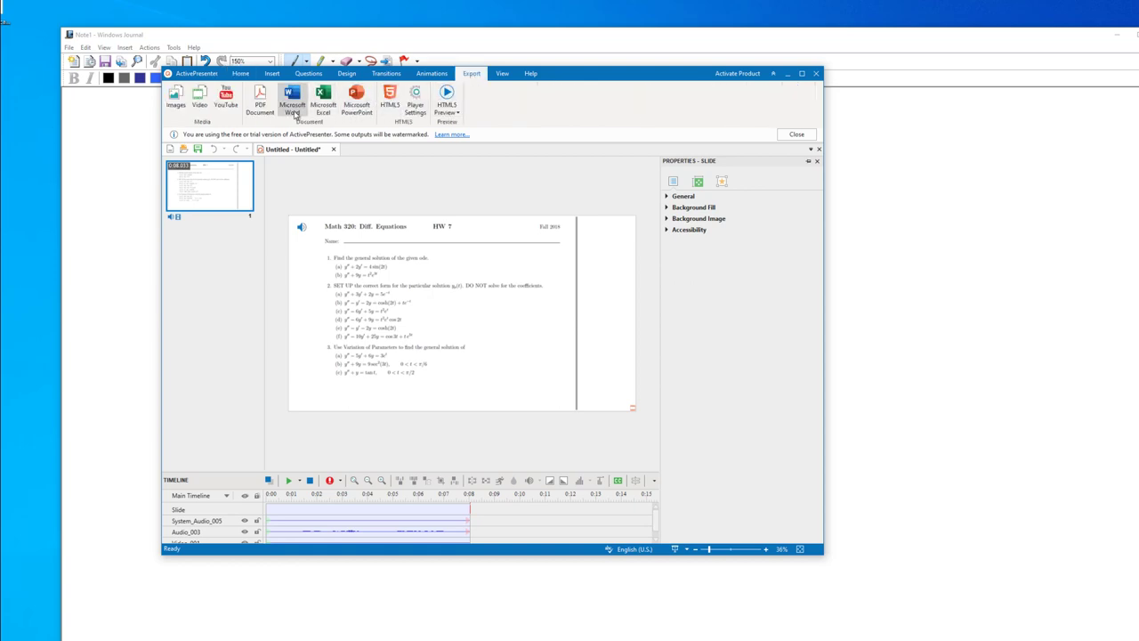
left_click(201, 100)
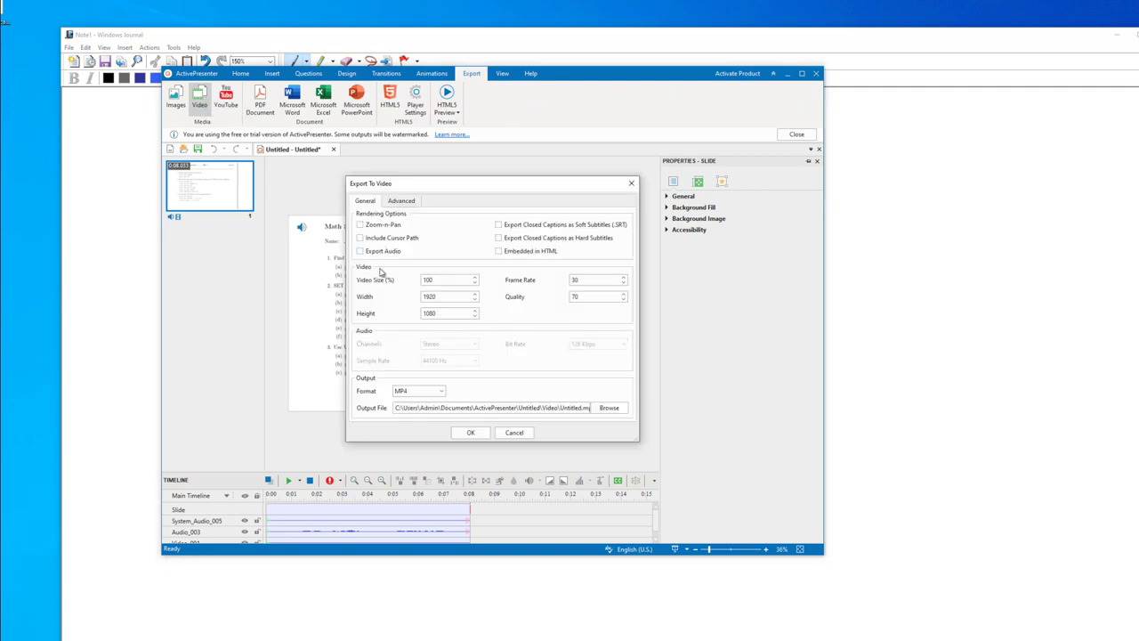
left_click(361, 252)
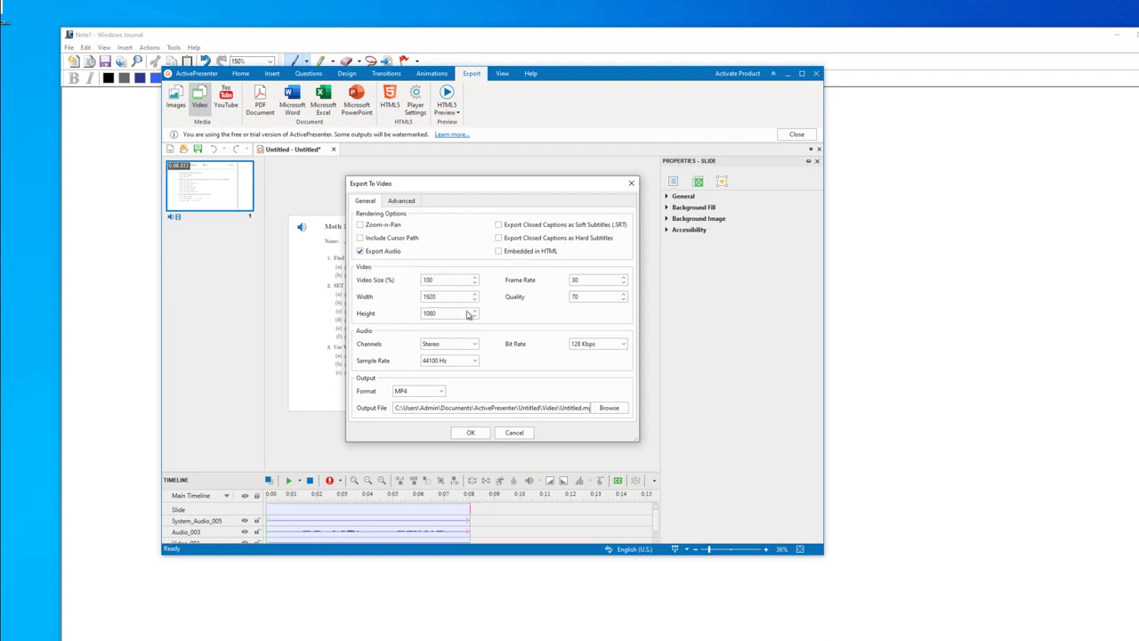
left_click(625, 279)
left_click(470, 433)
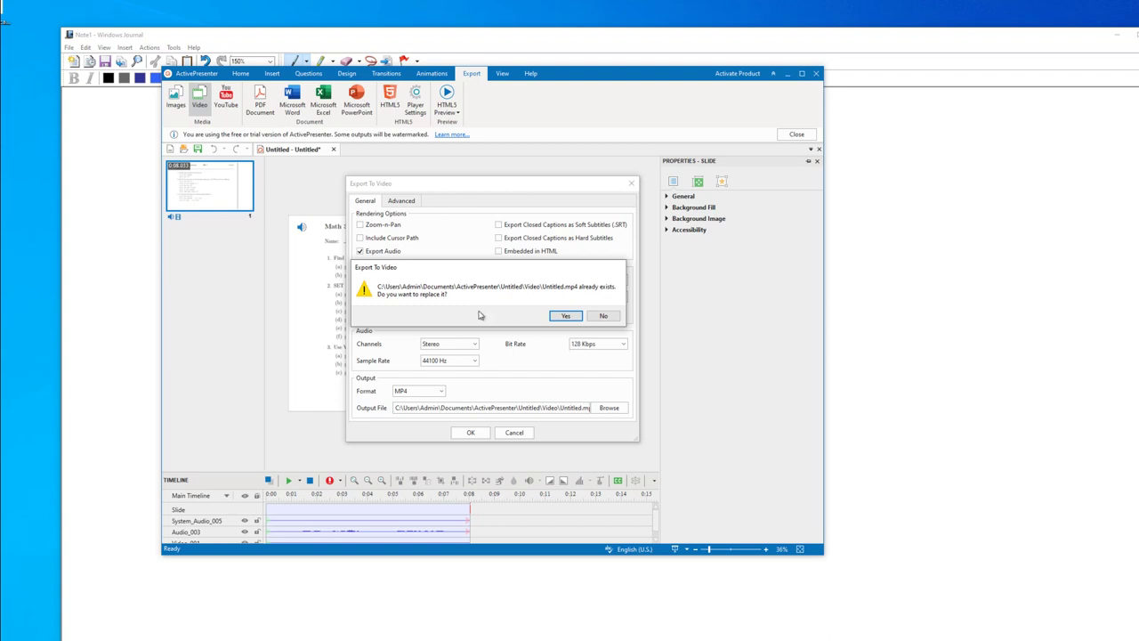
left_click(566, 316)
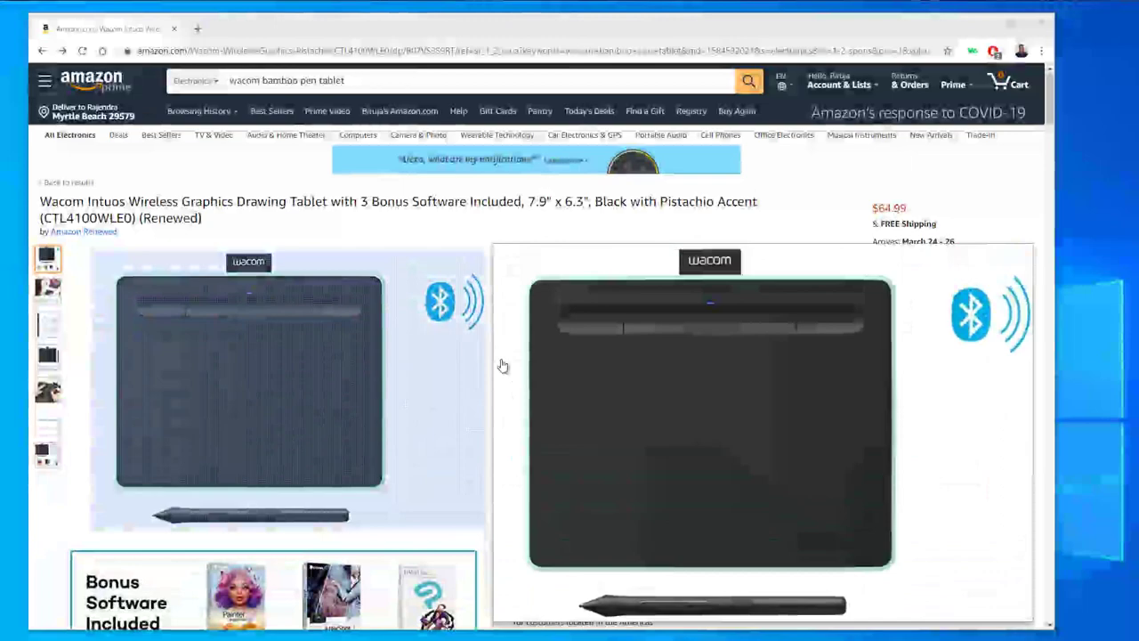
- Scroll to Lower Priced Items to Consider and open the $24.99 XP-Pen G430S tablet listing
scroll(454, 483, "down", 3)
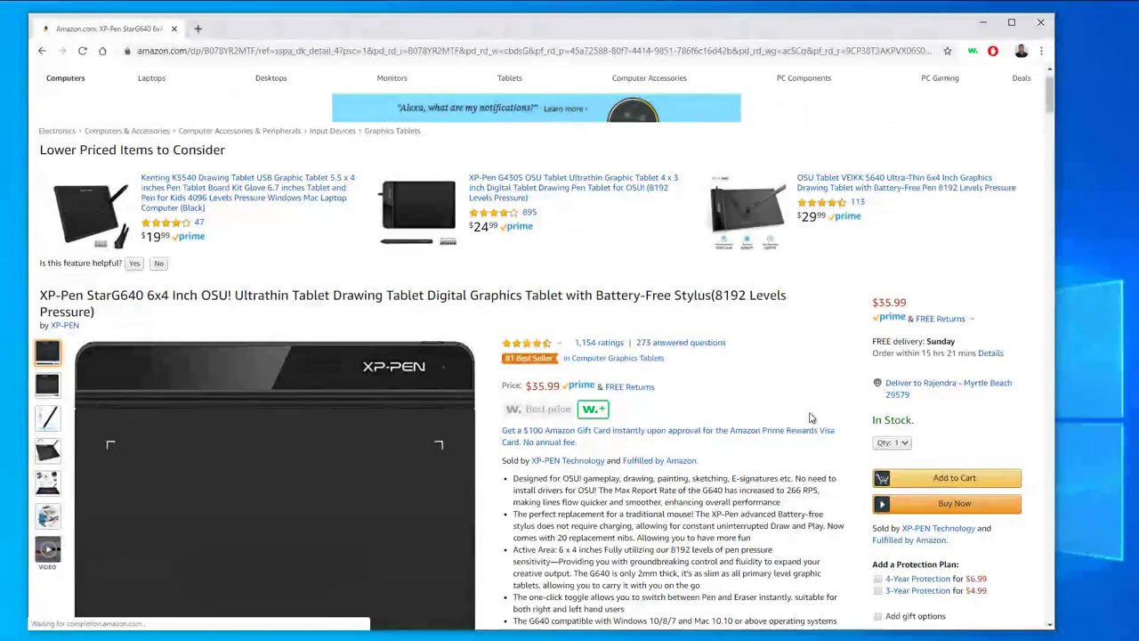
mouse_move(572, 418)
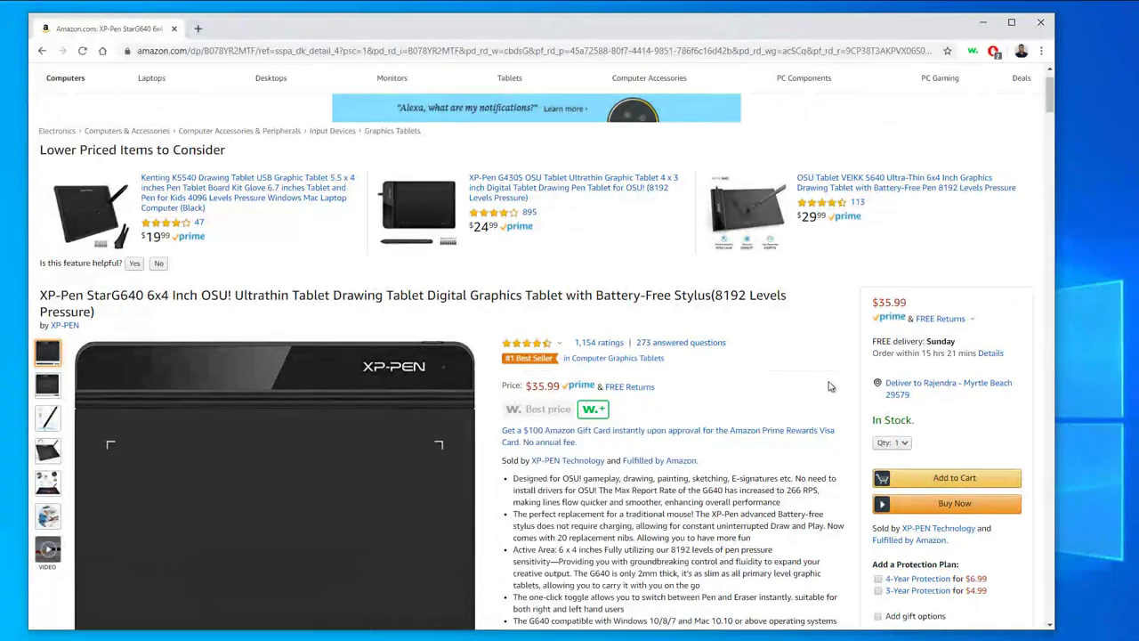
scroll(828, 387, "down", 1)
scroll(828, 387, "down", 1)
scroll(828, 387, "up", 1)
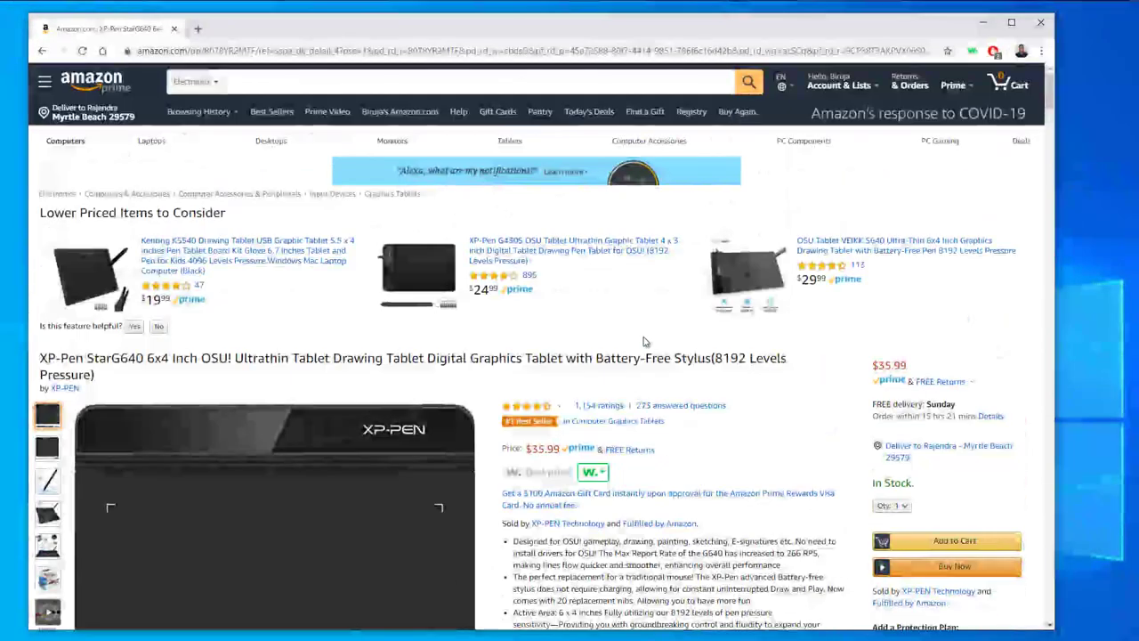
left_click(491, 245)
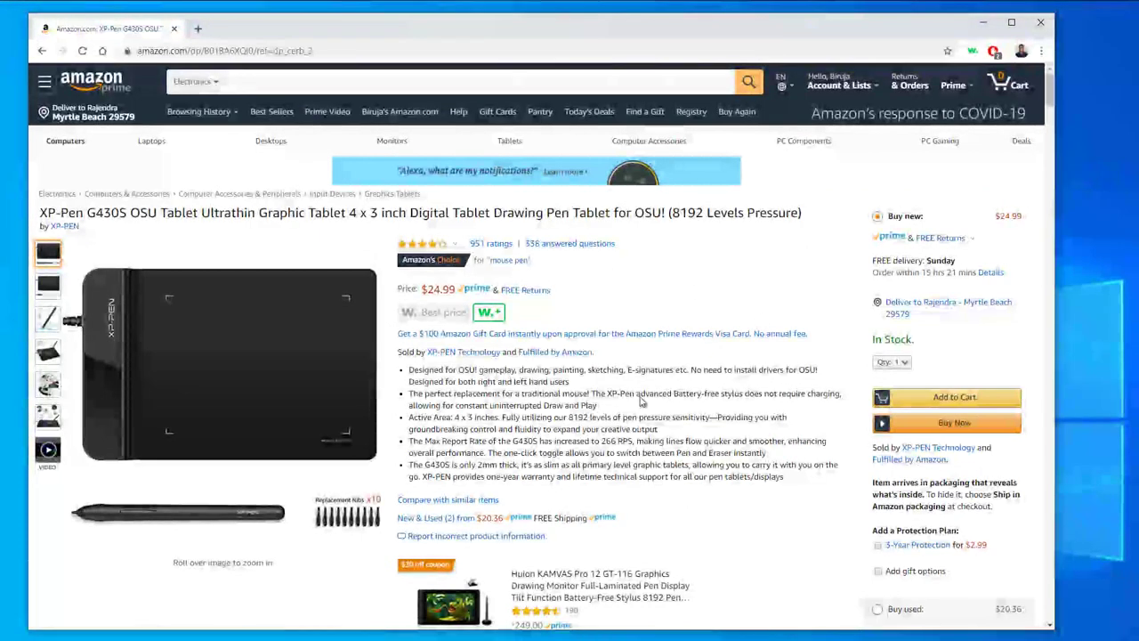
mouse_move(199, 513)
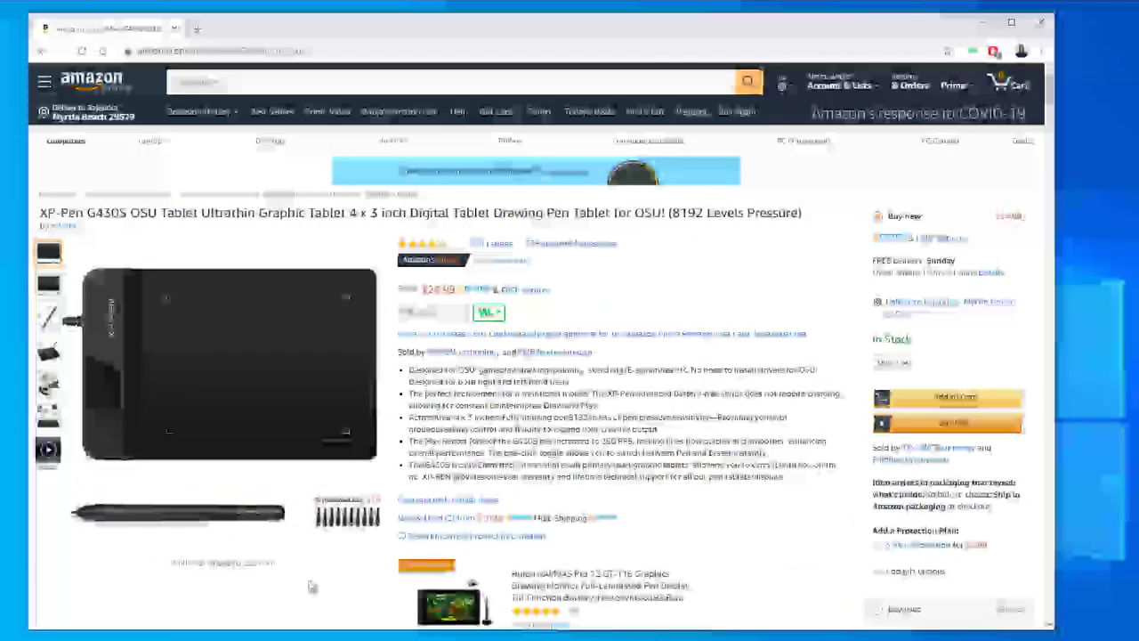